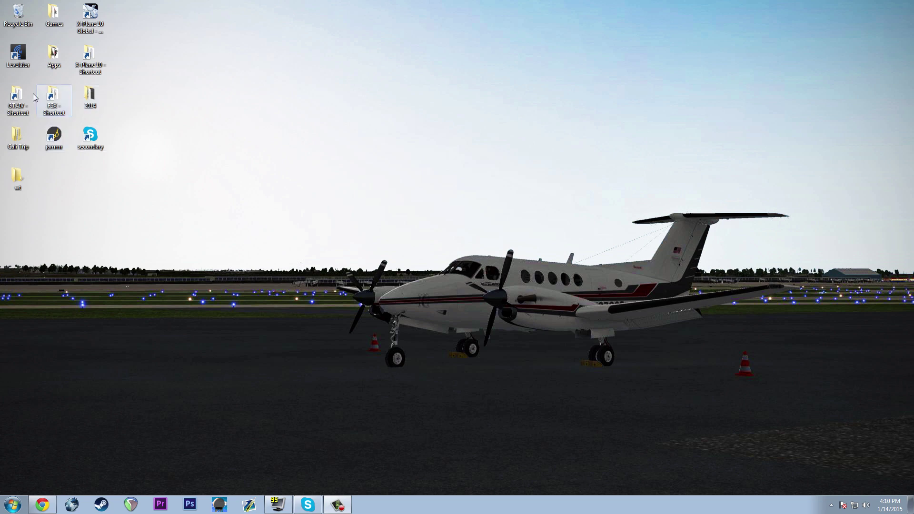
Step: Open the GTAIV game folder from its desktop shortcut
{"action": "double_click", "coordinate": [17, 100]}
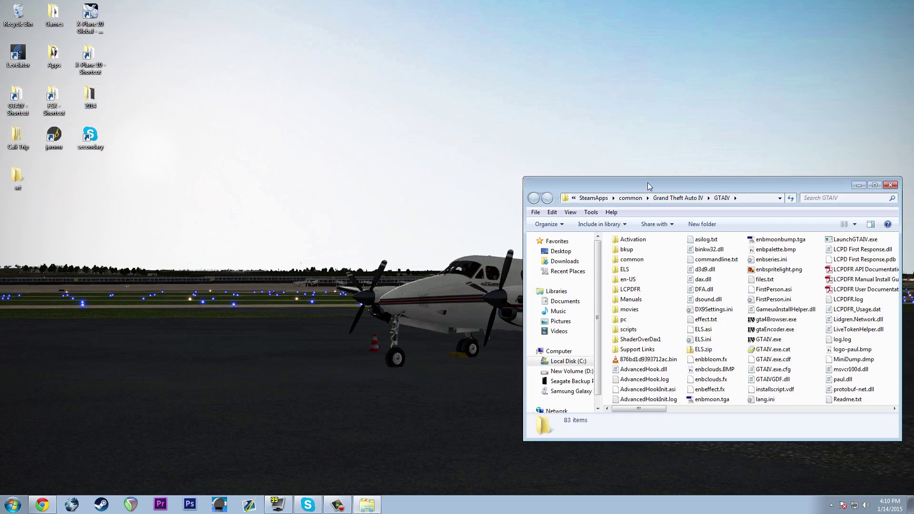
Step: In the Grand Theft Auto IV folder, rename GTAIV to 'GTAIV - SP'
{"action": "left_click_drag", "start_coordinate": [647, 184], "coordinate": [402, 119]}
{"action": "left_click", "coordinate": [432, 135]}
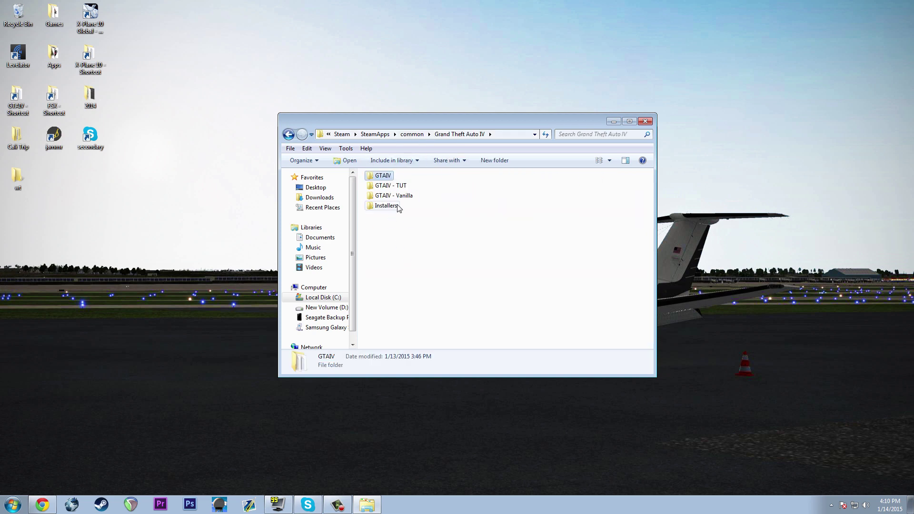
{"action": "right_click", "coordinate": [389, 177]}
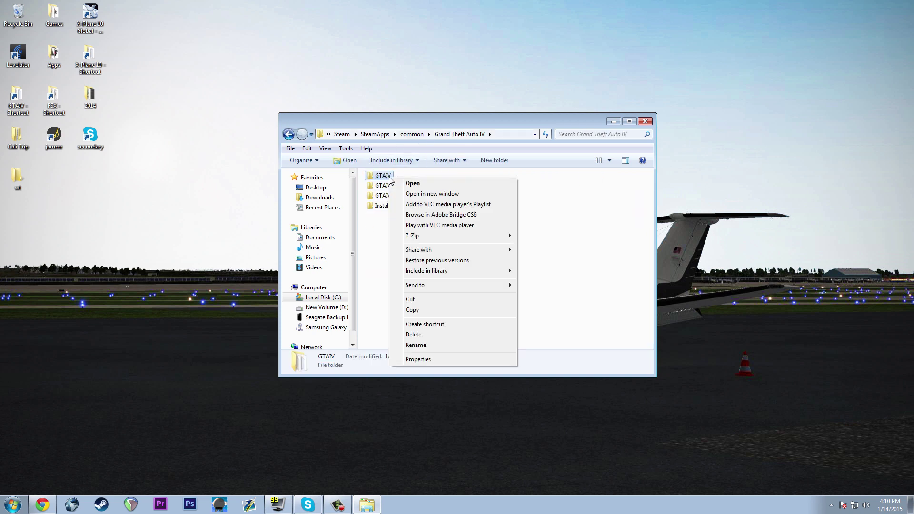
{"action": "left_click", "coordinate": [435, 345]}
{"action": "key", "text": "End"}
{"action": "type", "text": "- SP"}
{"action": "key", "text": "Return"}
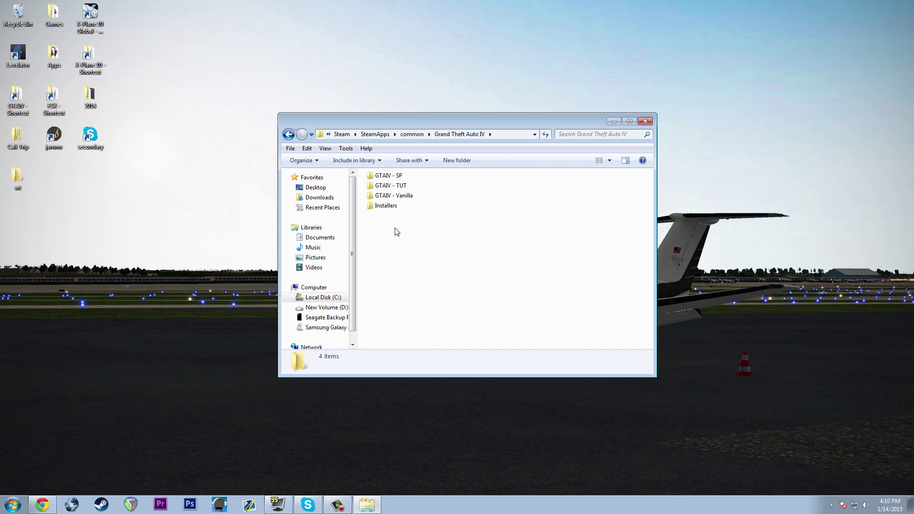
Step: Rename the GTAIV - TUT folder to 'GTAIV'
{"action": "right_click", "coordinate": [402, 187]}
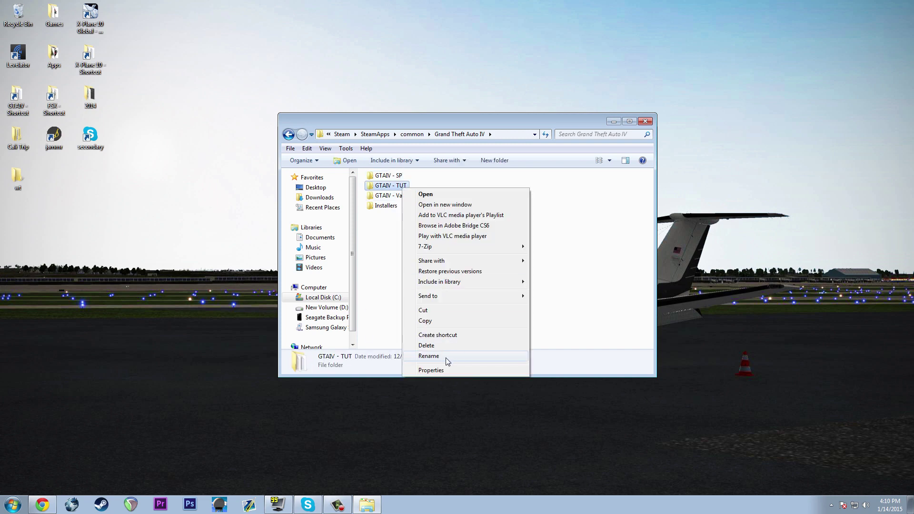
{"action": "left_click", "coordinate": [447, 356]}
{"action": "key", "text": "End"}
{"action": "key", "text": "BackSpace"}
{"action": "key", "text": "BackSpace"}
{"action": "key", "text": "BackSpace"}
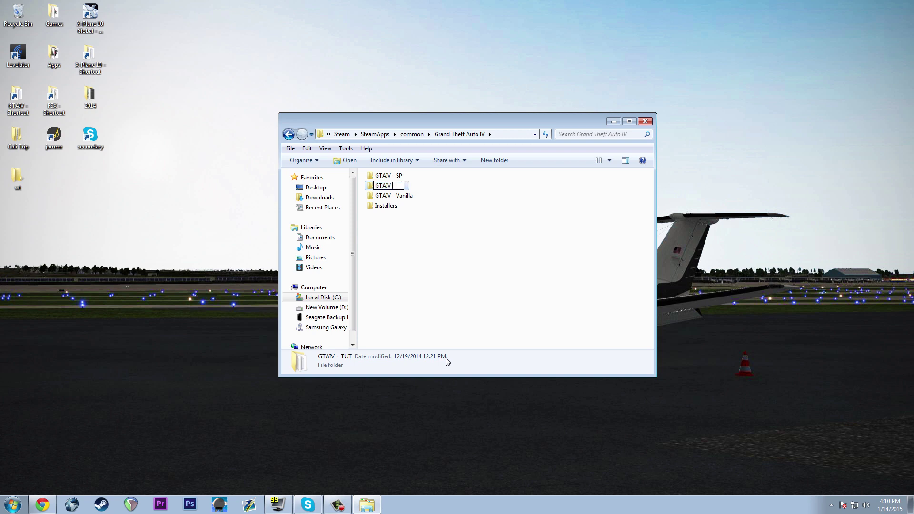
{"action": "left_click", "coordinate": [479, 301]}
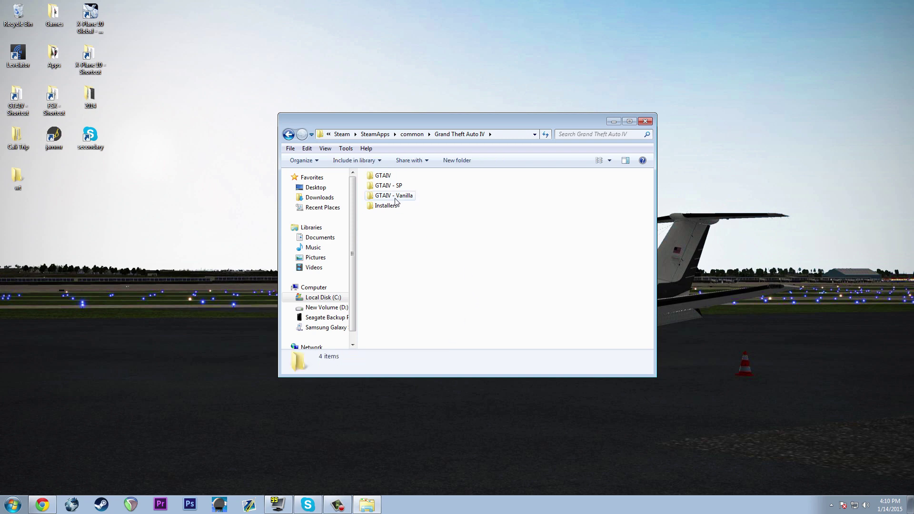
Step: Open the newly renamed GTAIV folder
{"action": "double_click", "coordinate": [388, 179]}
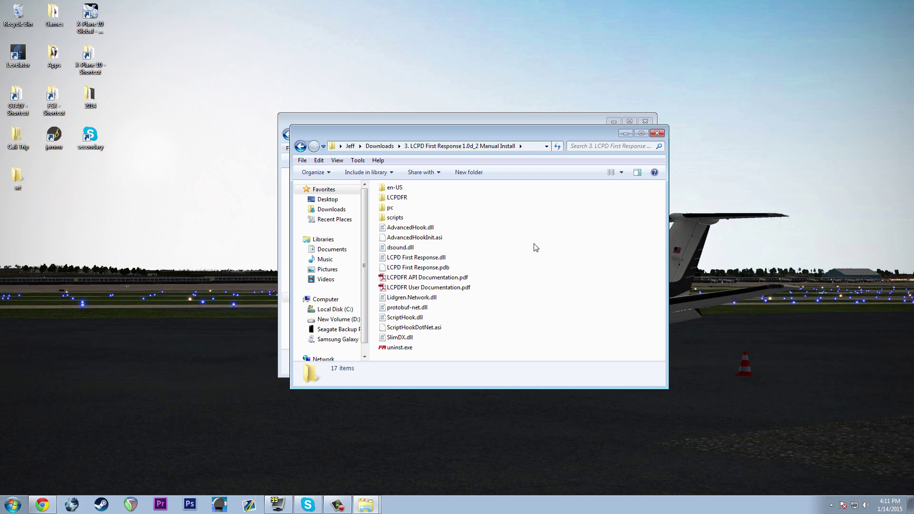
Step: Move the LCPD install and GTAIV windows so both are visible together
{"action": "left_click_drag", "start_coordinate": [435, 135], "coordinate": [583, 146]}
{"action": "left_click", "coordinate": [501, 120]}
{"action": "left_click_drag", "start_coordinate": [501, 120], "coordinate": [264, 96]}
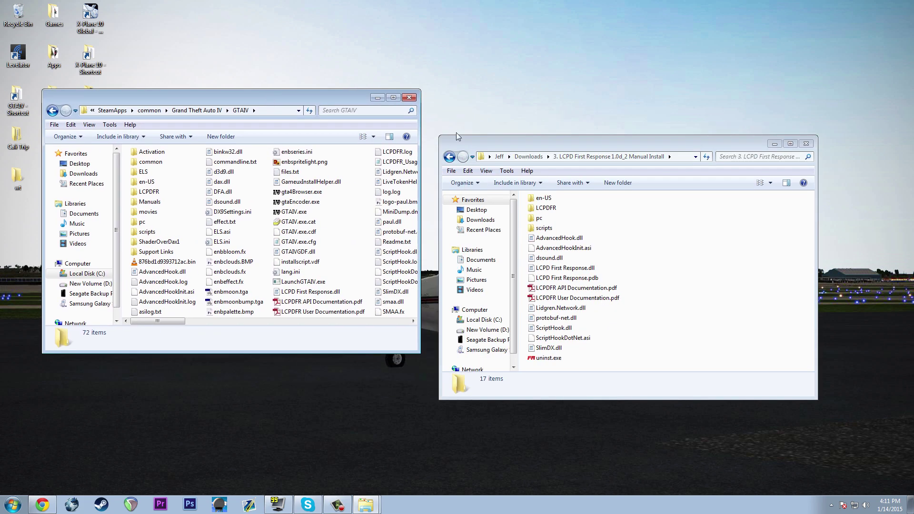
{"action": "left_click_drag", "start_coordinate": [475, 145], "coordinate": [462, 99]}
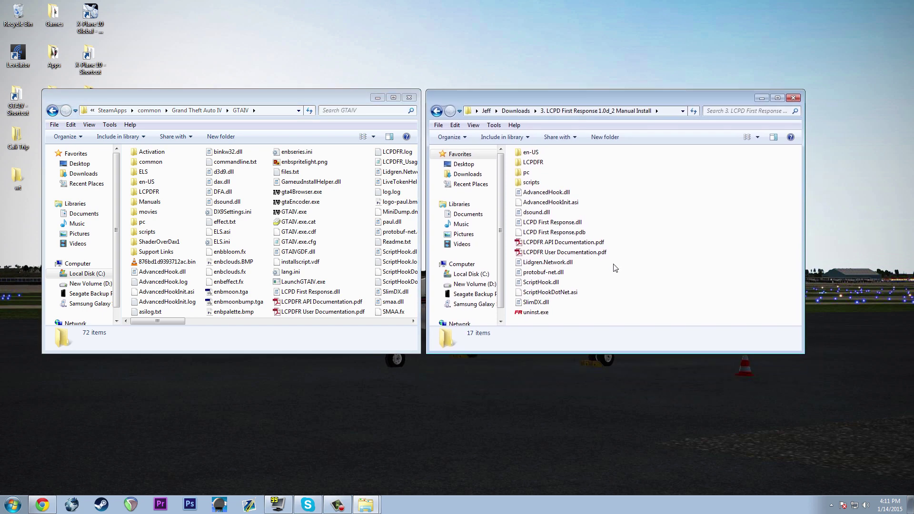
Step: Check the install's LCPDFR.ini, then place the install window left and GTAIV right
{"action": "double_click", "coordinate": [540, 164]}
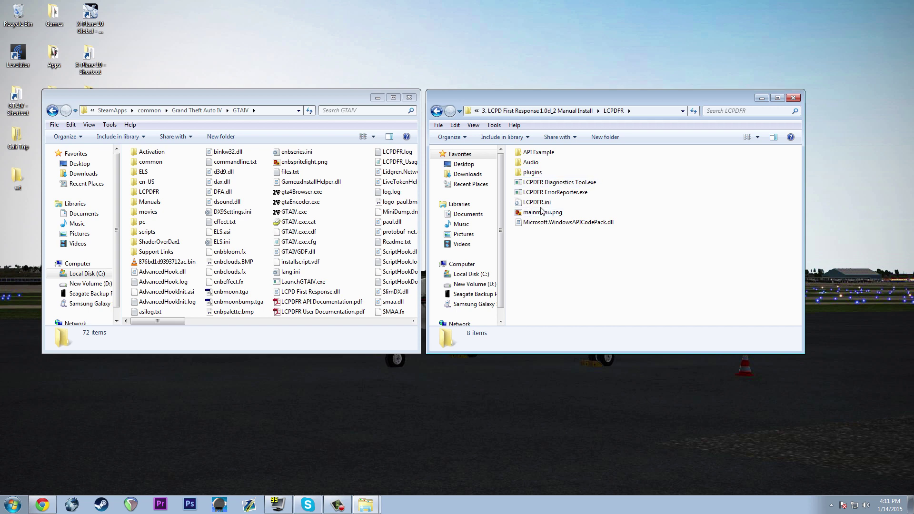
{"action": "left_click", "coordinate": [540, 203]}
{"action": "left_click", "coordinate": [436, 111]}
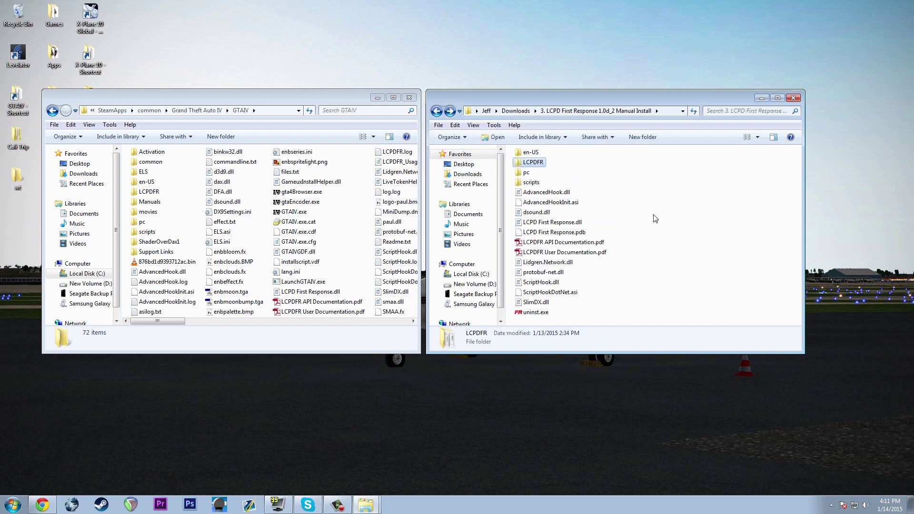
{"action": "left_click_drag", "start_coordinate": [327, 95], "coordinate": [703, 156]}
{"action": "left_click_drag", "start_coordinate": [698, 100], "coordinate": [309, 158]}
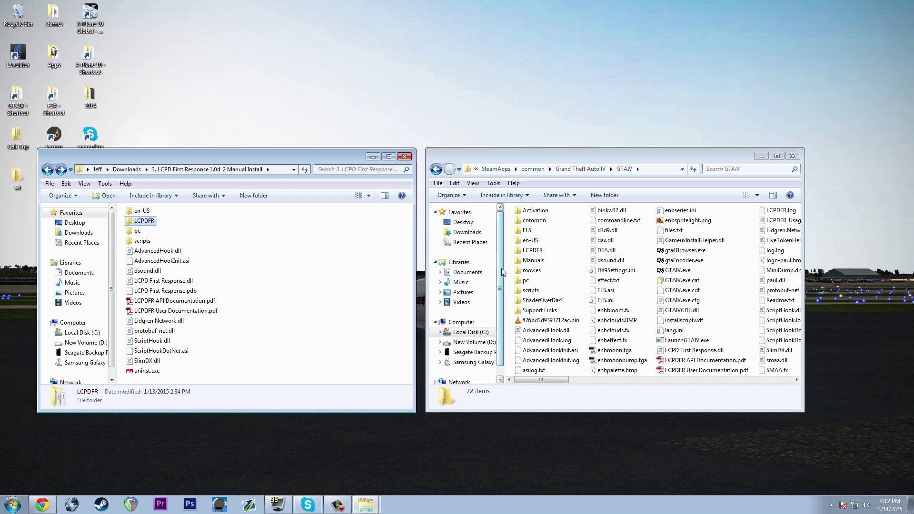
Step: Compare the contents of the install's and GTAIV's en-US folders
{"action": "double_click", "coordinate": [148, 214]}
{"action": "left_click", "coordinate": [50, 170]}
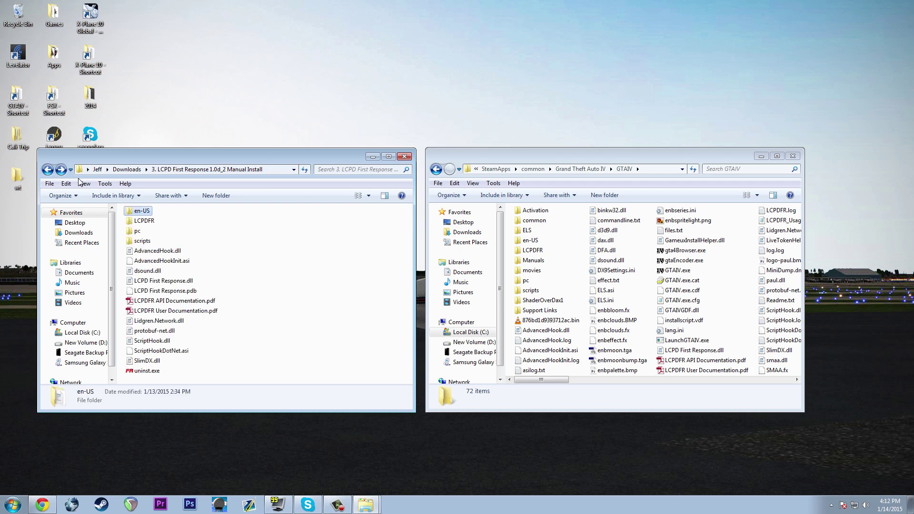
{"action": "double_click", "coordinate": [529, 240]}
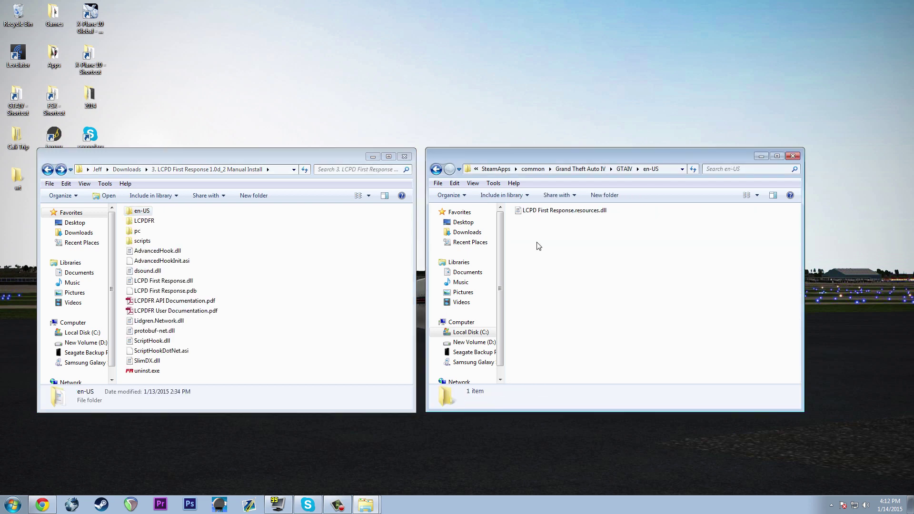
{"action": "left_click", "coordinate": [436, 170]}
Step: Copy the install's en-US folder into GTAIV, replacing all conflicting files
{"action": "right_click", "coordinate": [146, 211]}
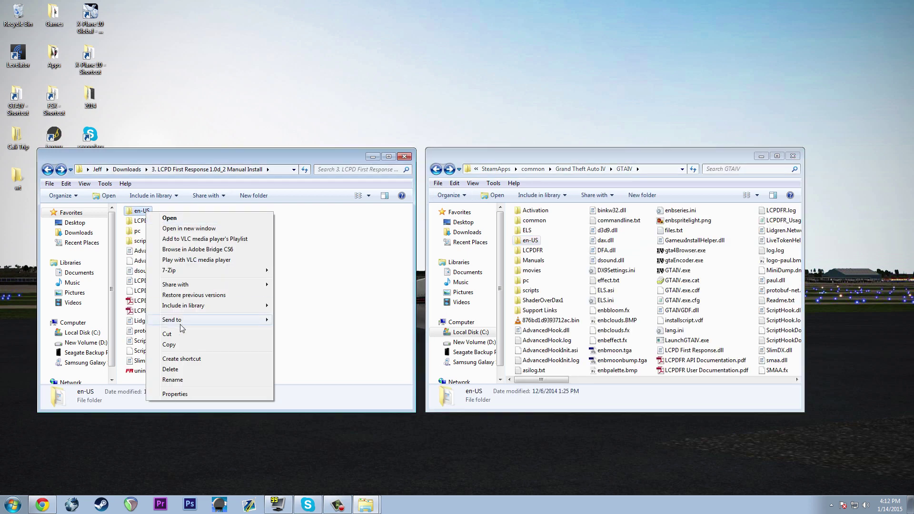
{"action": "left_click", "coordinate": [194, 346]}
{"action": "right_click", "coordinate": [569, 260]}
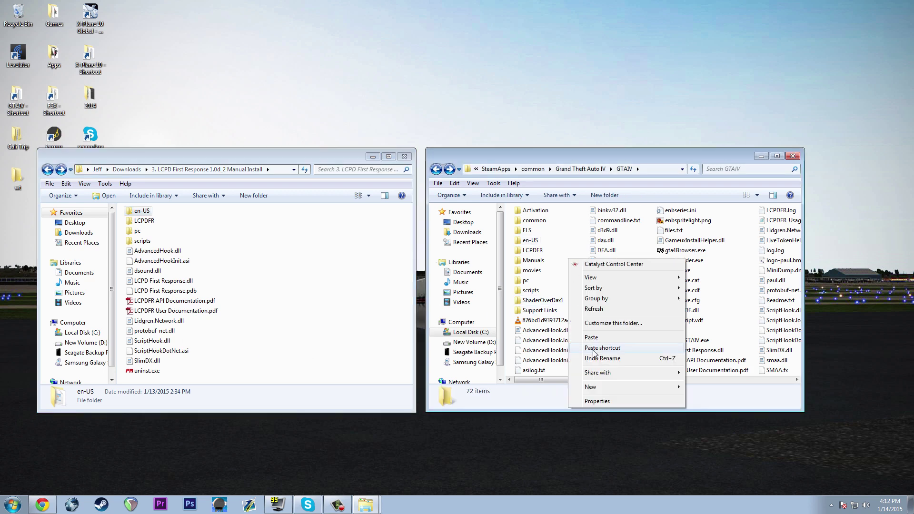
{"action": "left_click", "coordinate": [590, 337]}
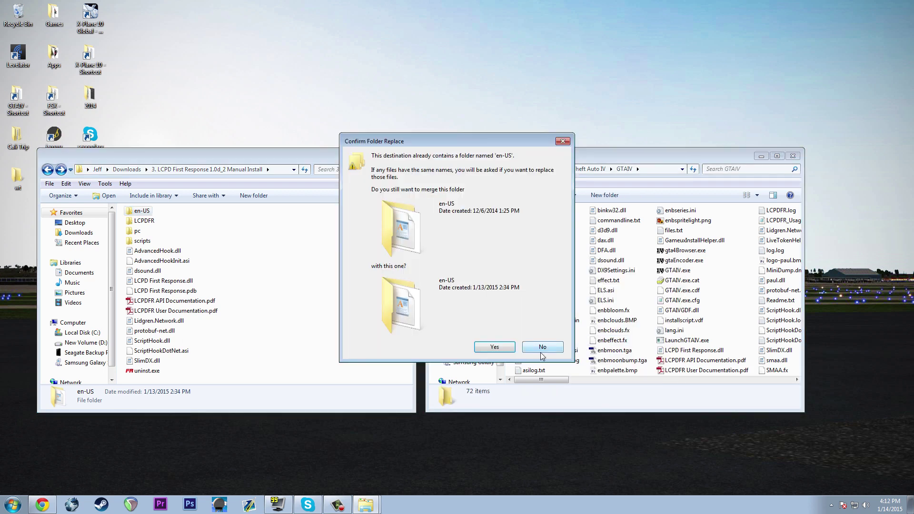
{"action": "left_click", "coordinate": [490, 347]}
{"action": "left_click", "coordinate": [360, 361]}
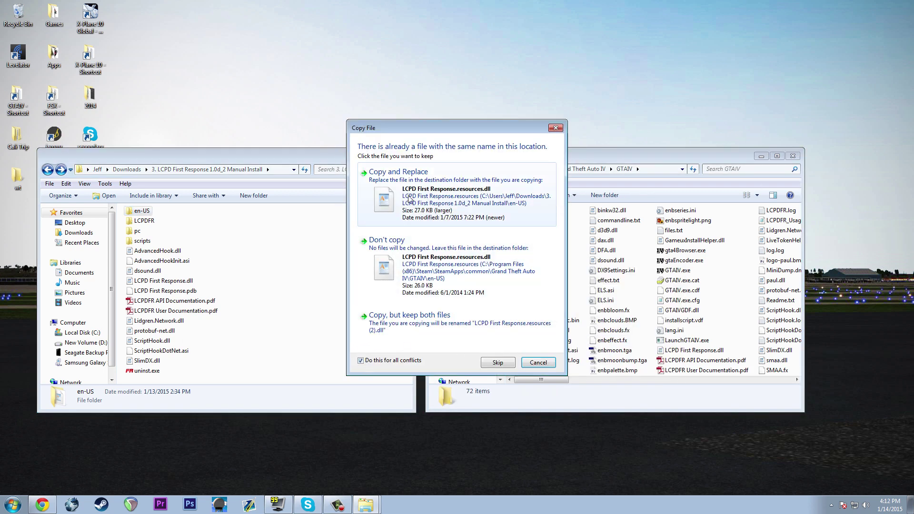
{"action": "left_click", "coordinate": [406, 198]}
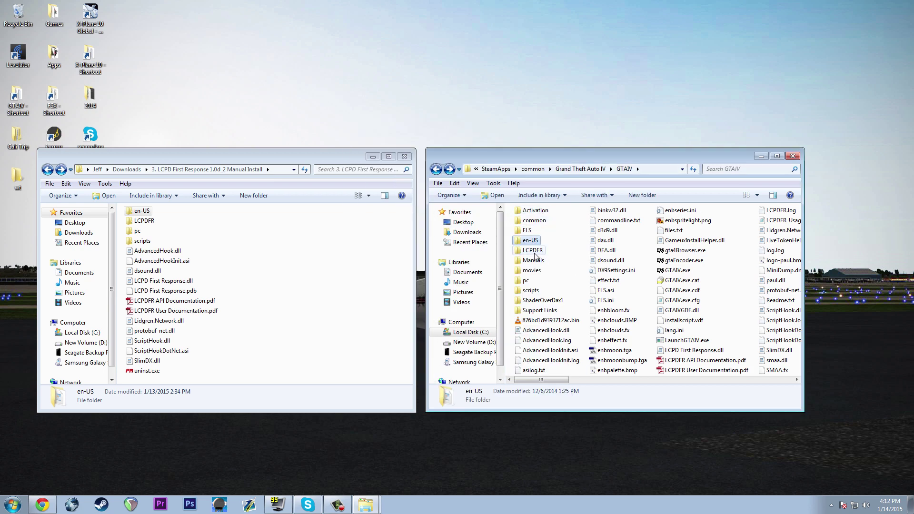
Step: Paste the install's LCPDFR folder into GTAIV, merging folders including API Example and replacing files
{"action": "right_click", "coordinate": [138, 223]}
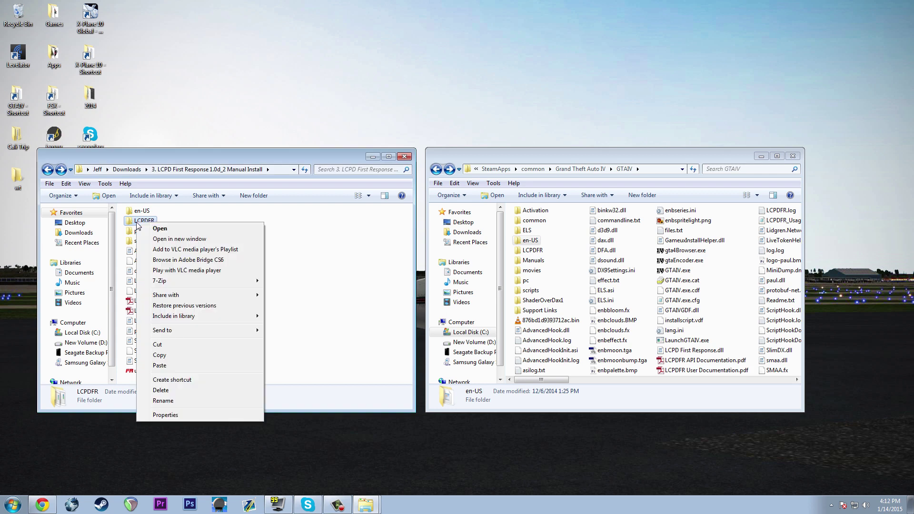
{"action": "left_click", "coordinate": [193, 355]}
{"action": "right_click", "coordinate": [565, 252]}
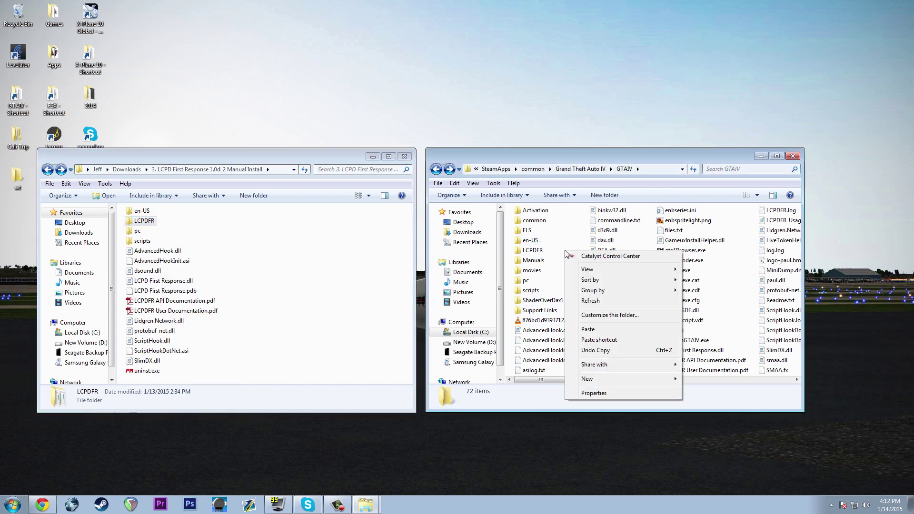
{"action": "left_click", "coordinate": [595, 330]}
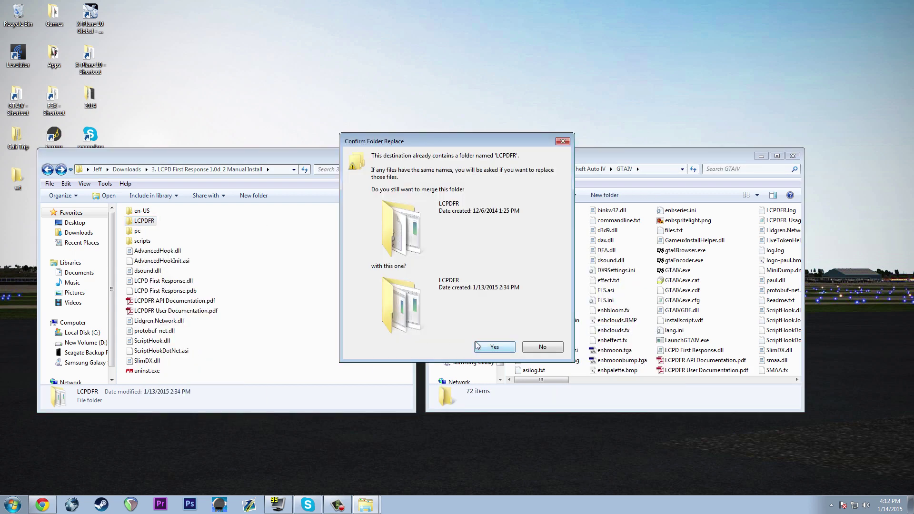
{"action": "left_click", "coordinate": [489, 347]}
{"action": "left_click", "coordinate": [425, 364]}
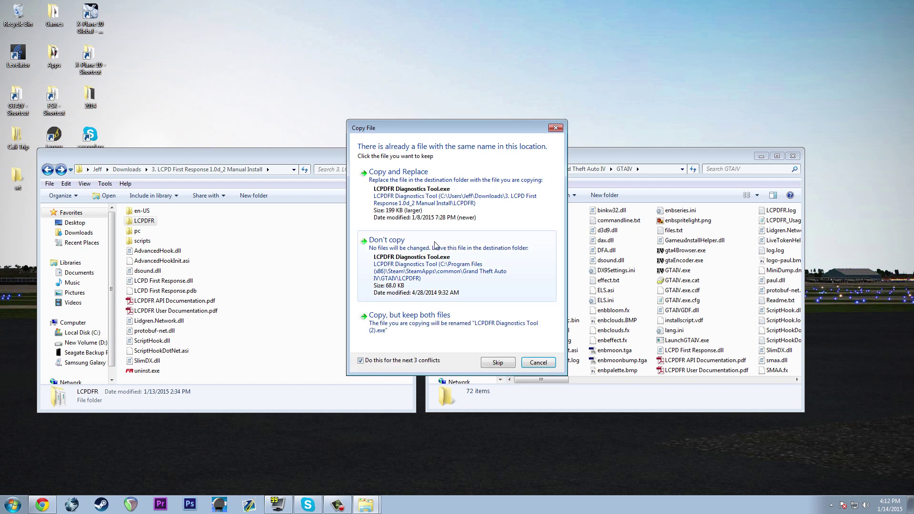
{"action": "left_click", "coordinate": [442, 183]}
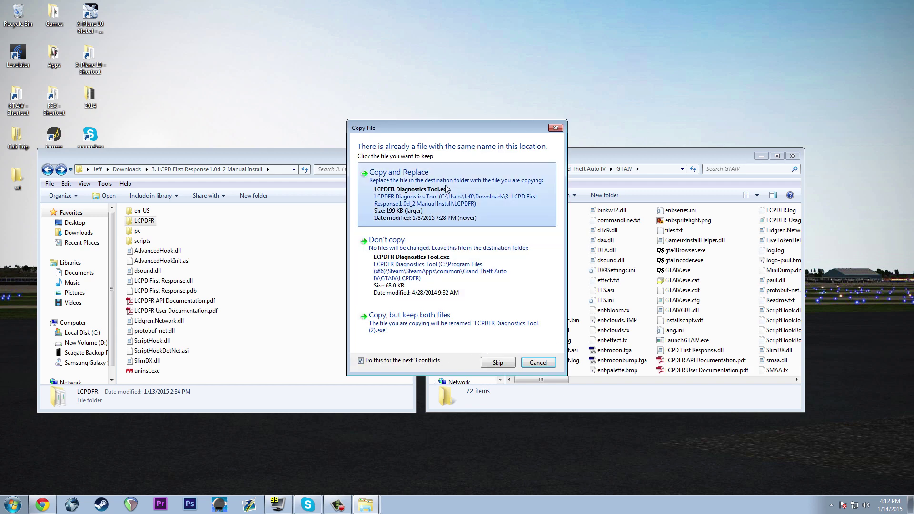
{"action": "left_click", "coordinate": [441, 340]}
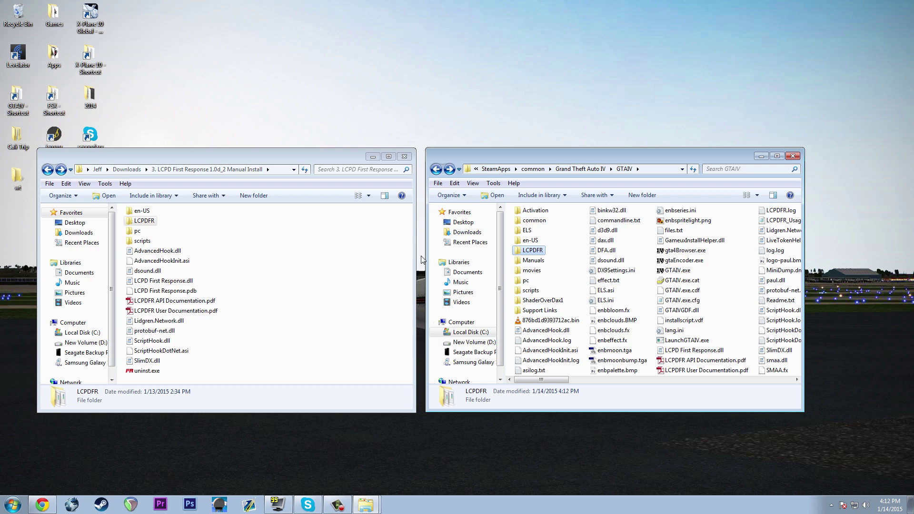
Step: Open GTAIV\LCPDFR\LCPDFR.ini in Notepad, look over the [Main] settings, then close it
{"action": "double_click", "coordinate": [532, 253]}
{"action": "double_click", "coordinate": [536, 260]}
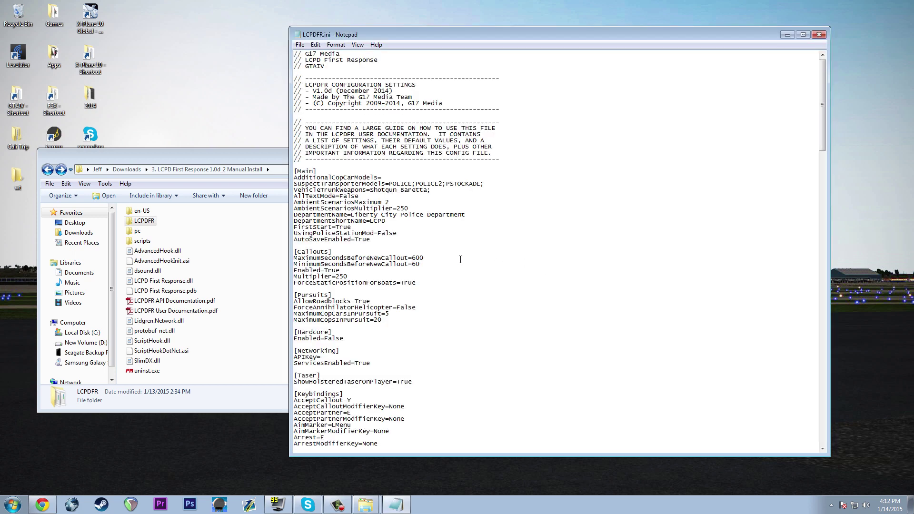
{"action": "left_click_drag", "start_coordinate": [352, 248], "coordinate": [269, 203]}
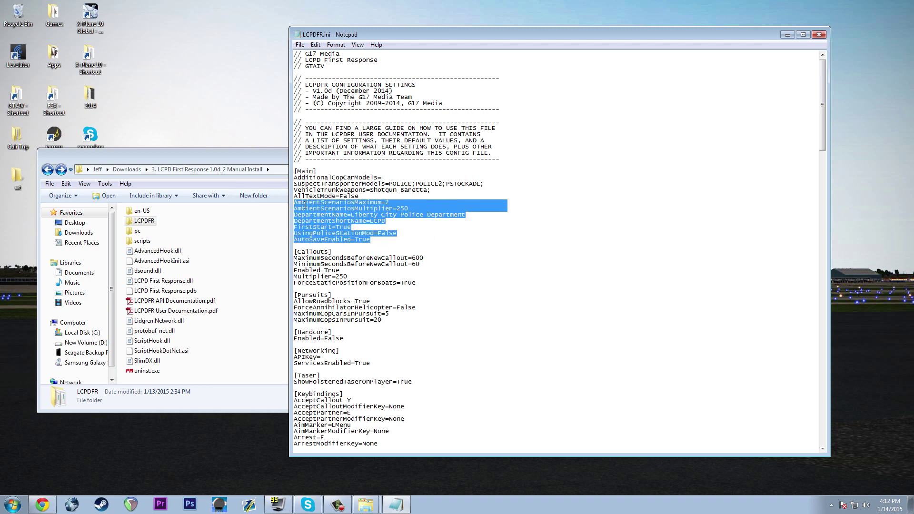
{"action": "left_click", "coordinate": [411, 244]}
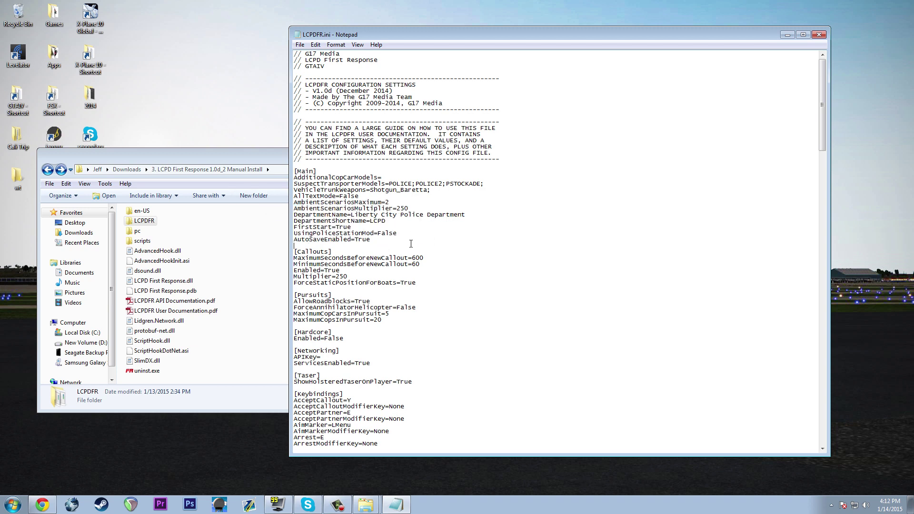
{"action": "left_click", "coordinate": [818, 36]}
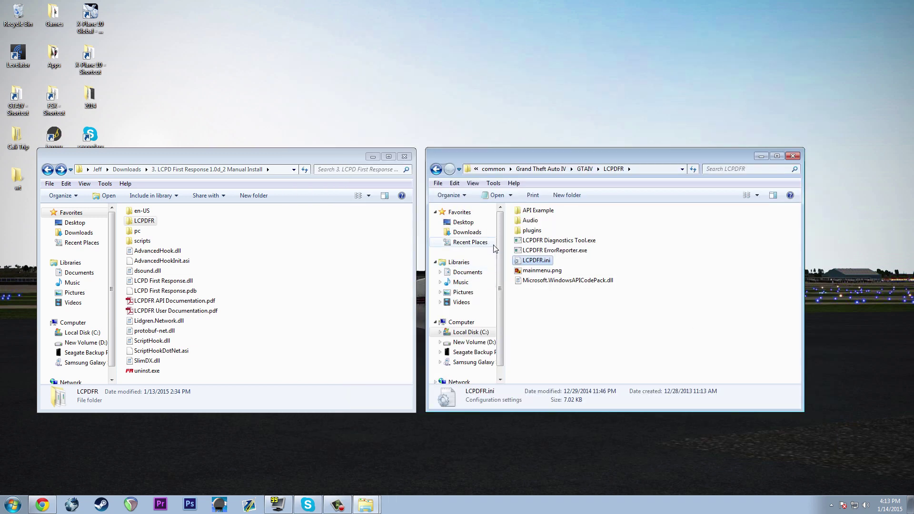
Step: Copy the download's pc\lcpdfr folder into GTAIV\pc, replacing all existing files
{"action": "left_click", "coordinate": [436, 169]}
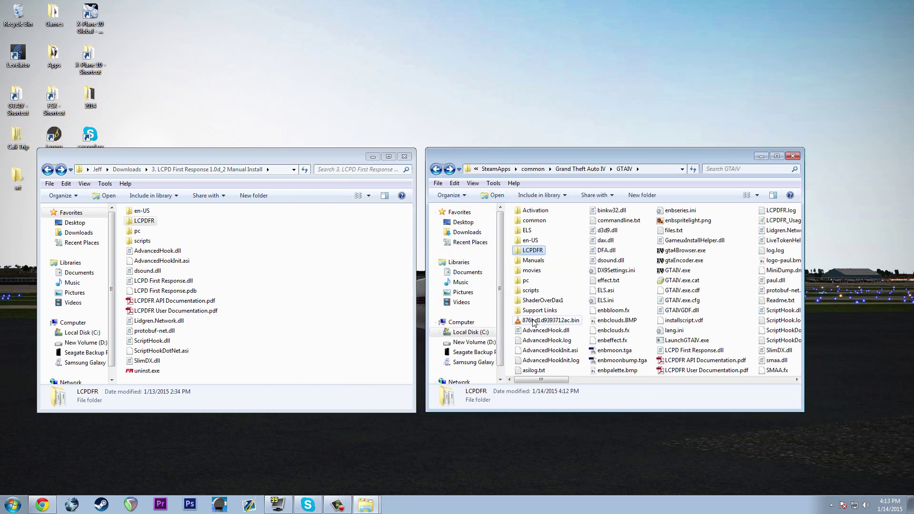
{"action": "double_click", "coordinate": [527, 281]}
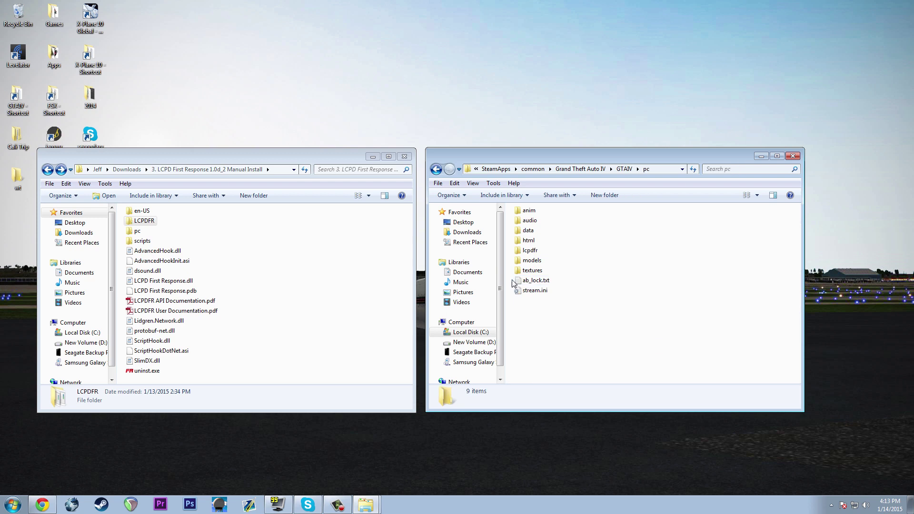
{"action": "double_click", "coordinate": [140, 232]}
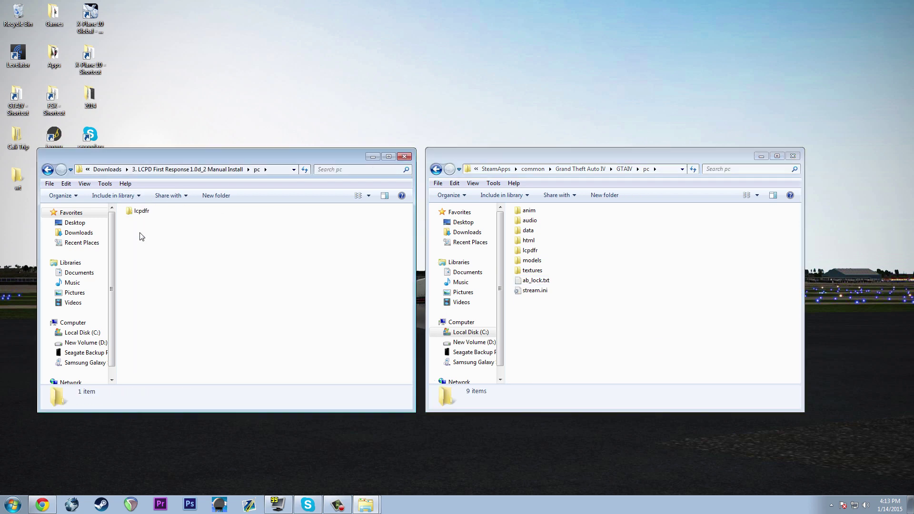
{"action": "left_click", "coordinate": [140, 211]}
{"action": "right_click", "coordinate": [140, 212]}
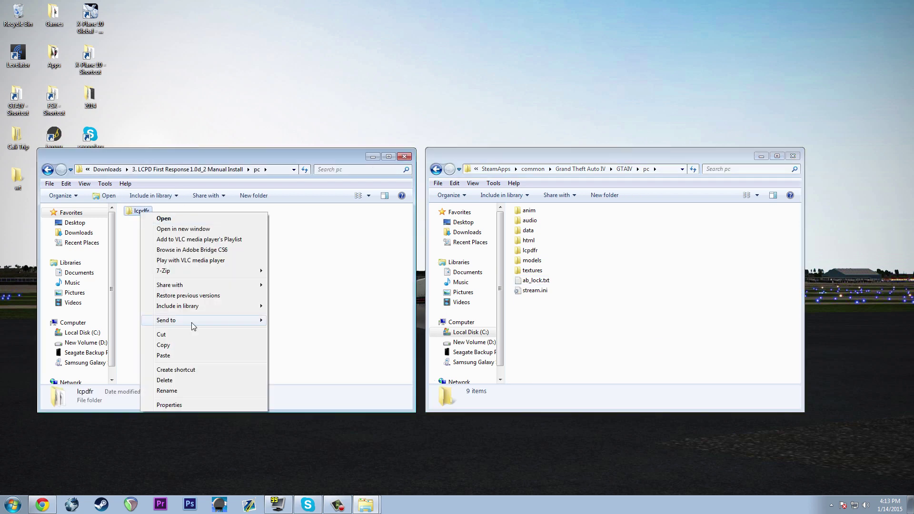
{"action": "left_click", "coordinate": [201, 343]}
{"action": "right_click", "coordinate": [639, 299]}
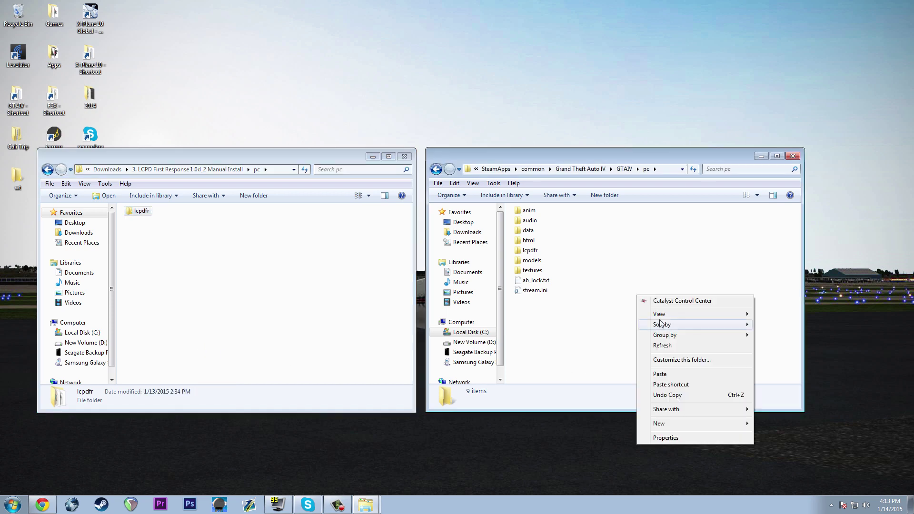
{"action": "left_click", "coordinate": [678, 374]}
{"action": "left_click", "coordinate": [495, 346]}
{"action": "left_click", "coordinate": [433, 356]}
{"action": "left_click", "coordinate": [439, 187]}
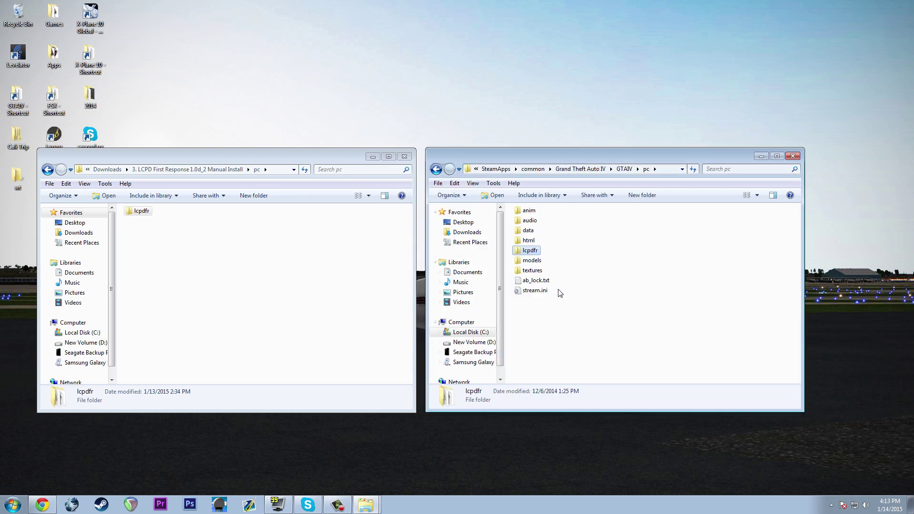
Step: Return both windows to their top folders and open the download's scripts folder
{"action": "left_click", "coordinate": [47, 169]}
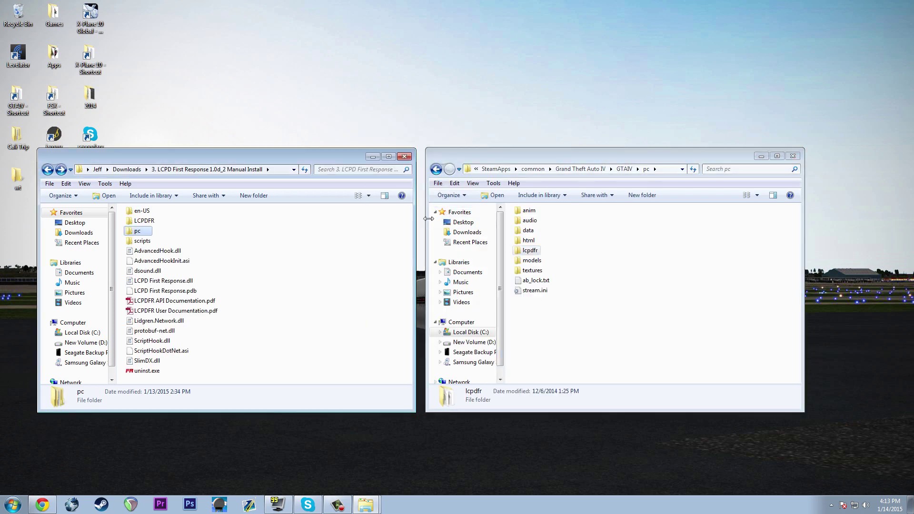
{"action": "left_click", "coordinate": [436, 170]}
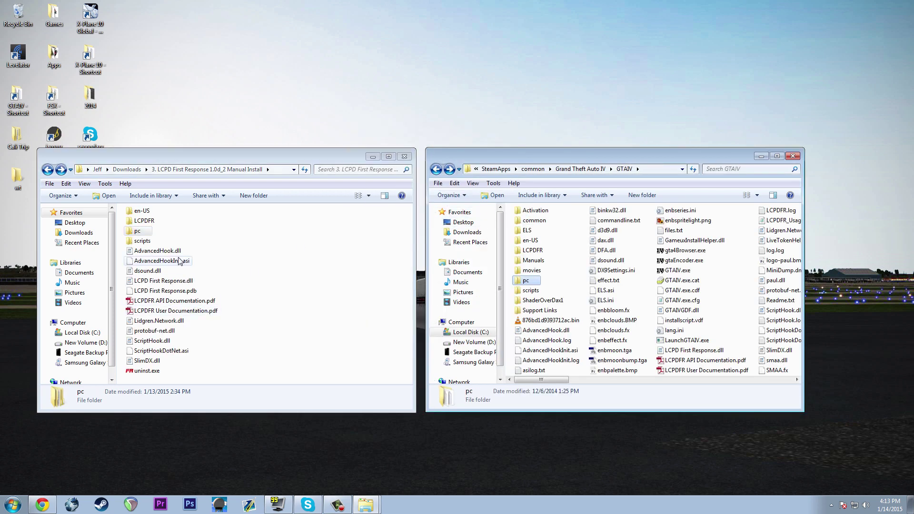
{"action": "double_click", "coordinate": [128, 242]}
Step: Copy LCPDFR Loader.net.dll into GTAIV\scripts, replacing the older copy
{"action": "right_click", "coordinate": [159, 210]}
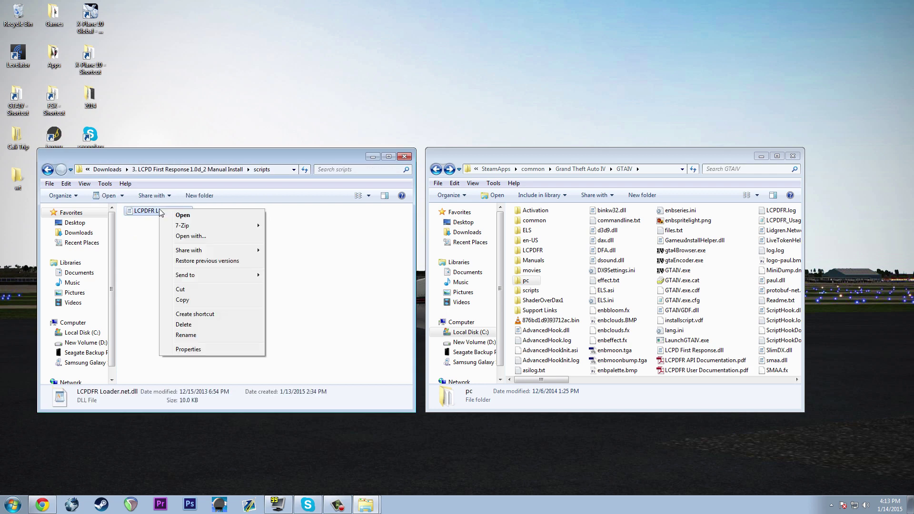
{"action": "left_click", "coordinate": [206, 299]}
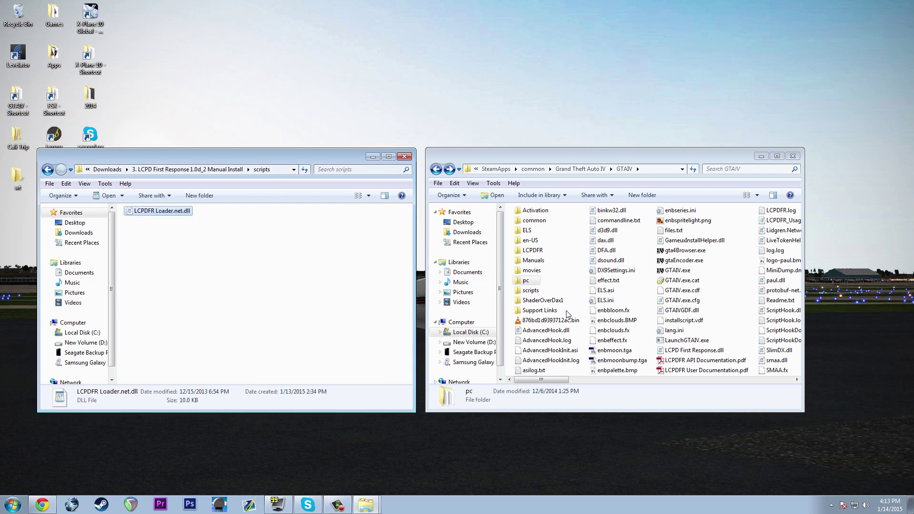
{"action": "double_click", "coordinate": [530, 290]}
{"action": "right_click", "coordinate": [556, 273]}
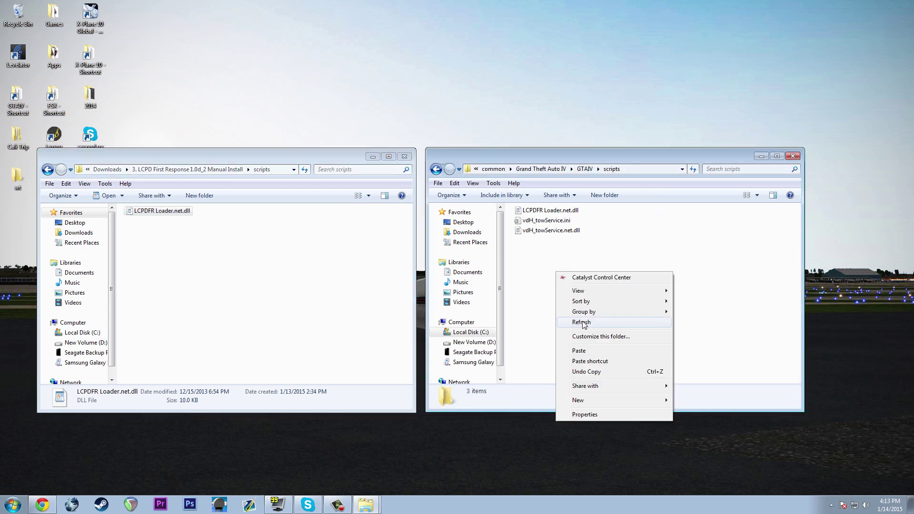
{"action": "left_click", "coordinate": [602, 355]}
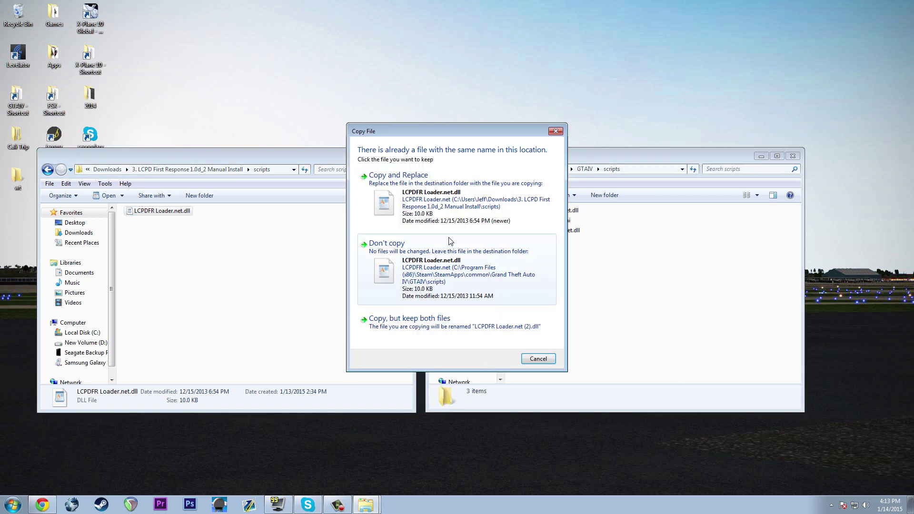
{"action": "left_click", "coordinate": [444, 207]}
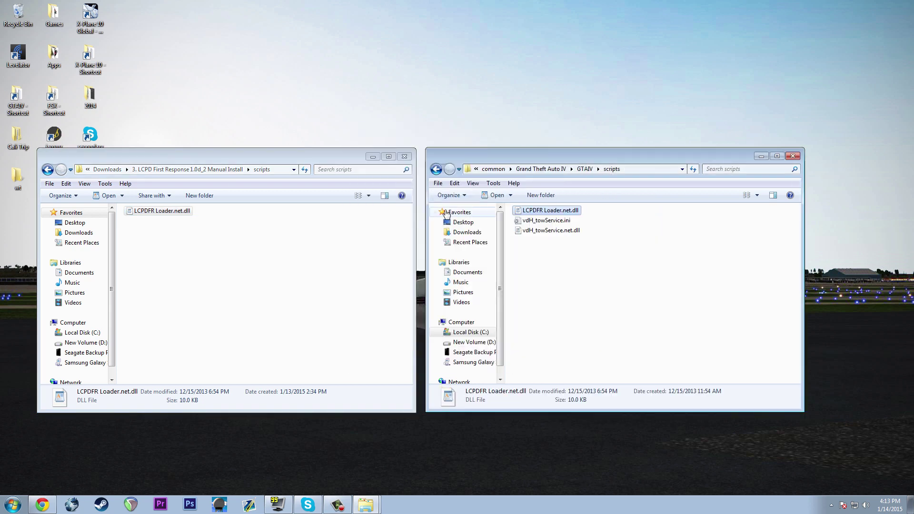
{"action": "left_click", "coordinate": [436, 169]}
Step: Copy the 13 files from AdvancedHook.dll to uninst.exe into GTAIV, replacing all conflicts
{"action": "left_click", "coordinate": [47, 169]}
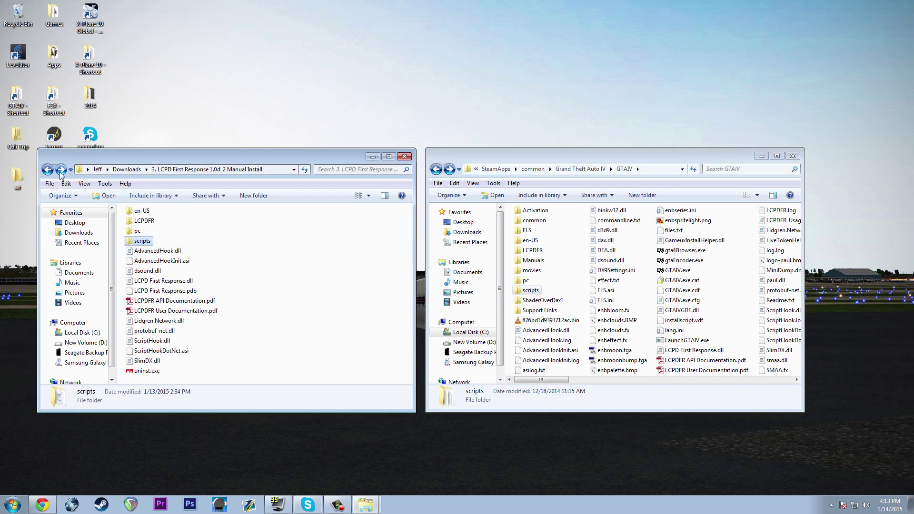
{"action": "left_click", "coordinate": [146, 253]}
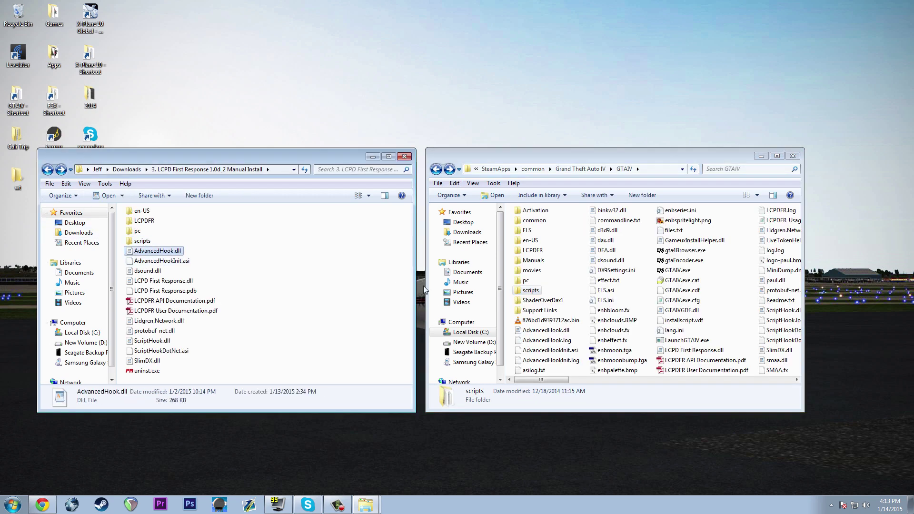
{"action": "left_click", "coordinate": [145, 371], "text": "shift"}
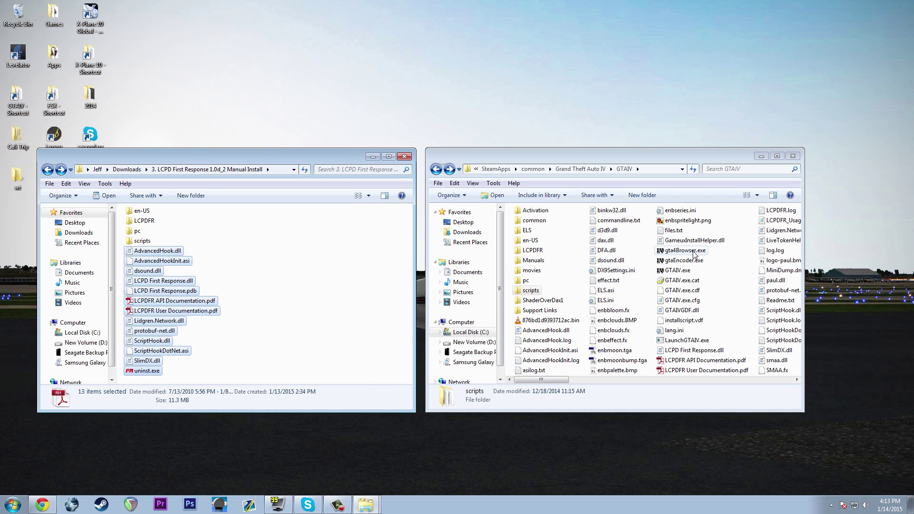
{"action": "right_click", "coordinate": [729, 267]}
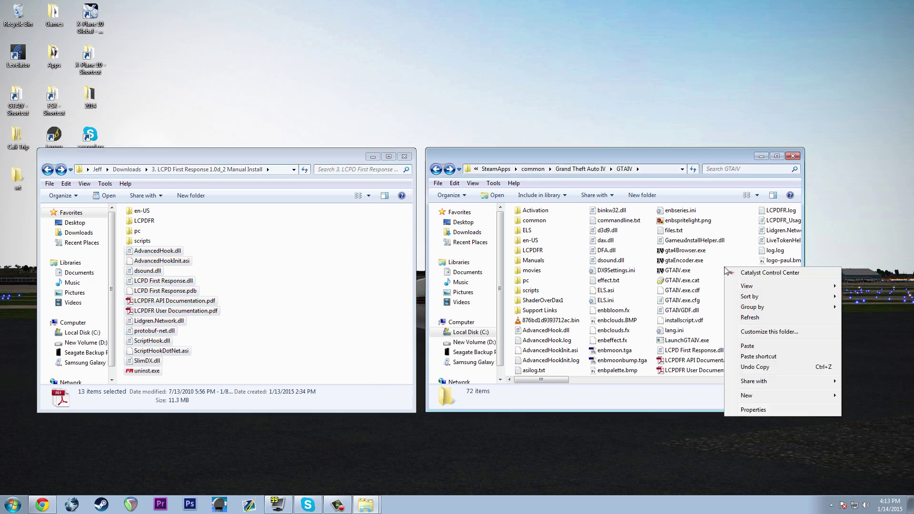
{"action": "left_click", "coordinate": [765, 346]}
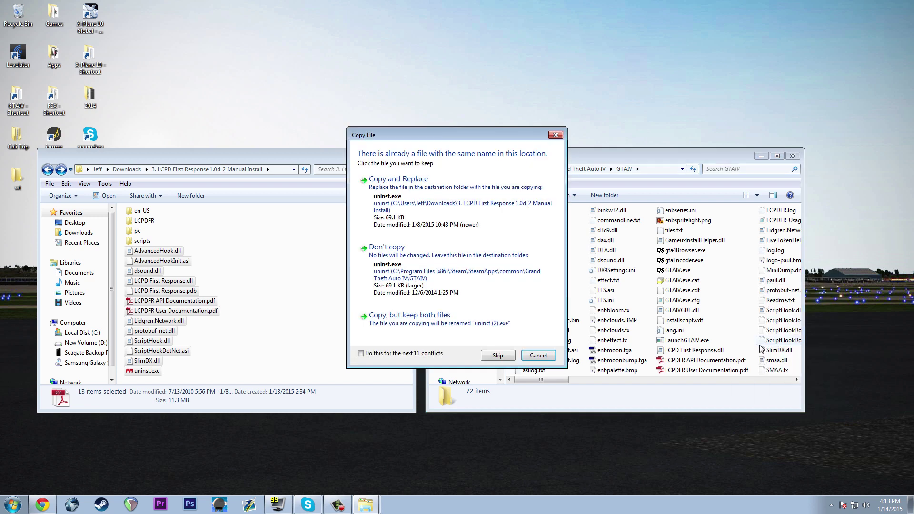
{"action": "left_click", "coordinate": [435, 355]}
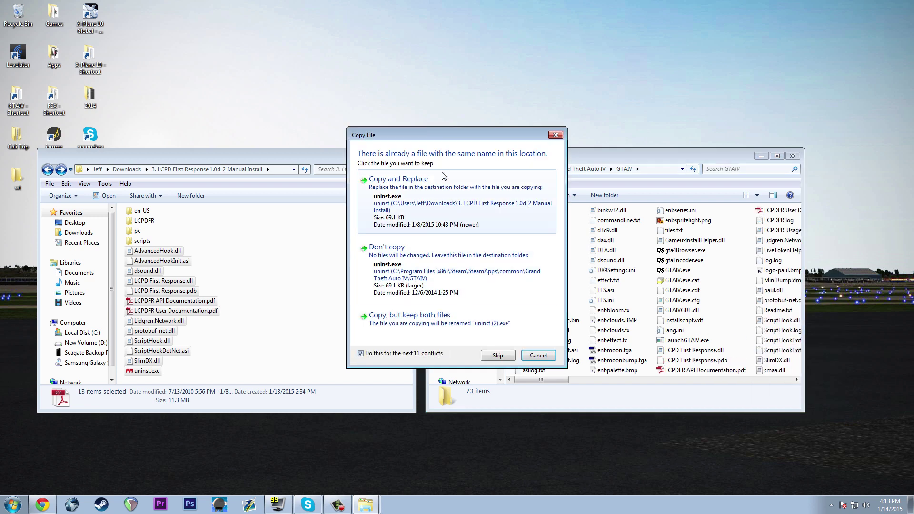
{"action": "left_click", "coordinate": [444, 202]}
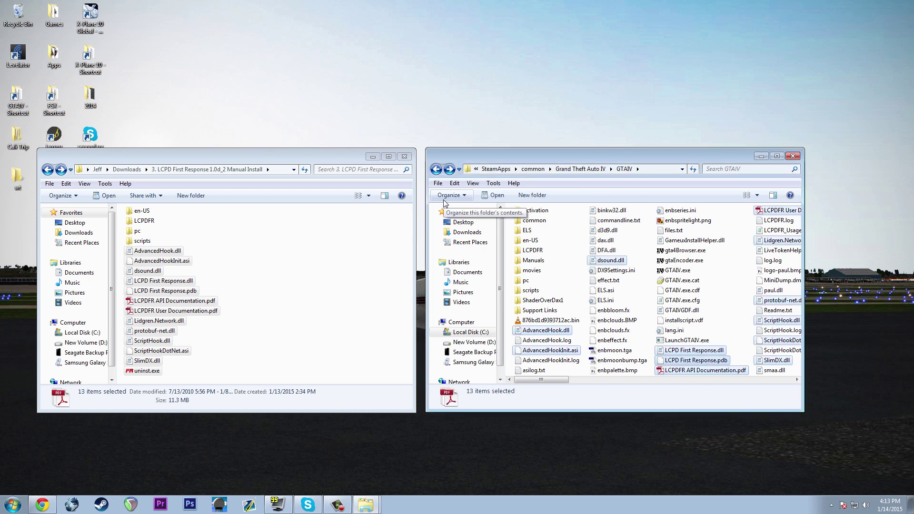
Step: Deselect the files in the download window and close it
{"action": "left_click_drag", "start_coordinate": [541, 383], "coordinate": [472, 372]}
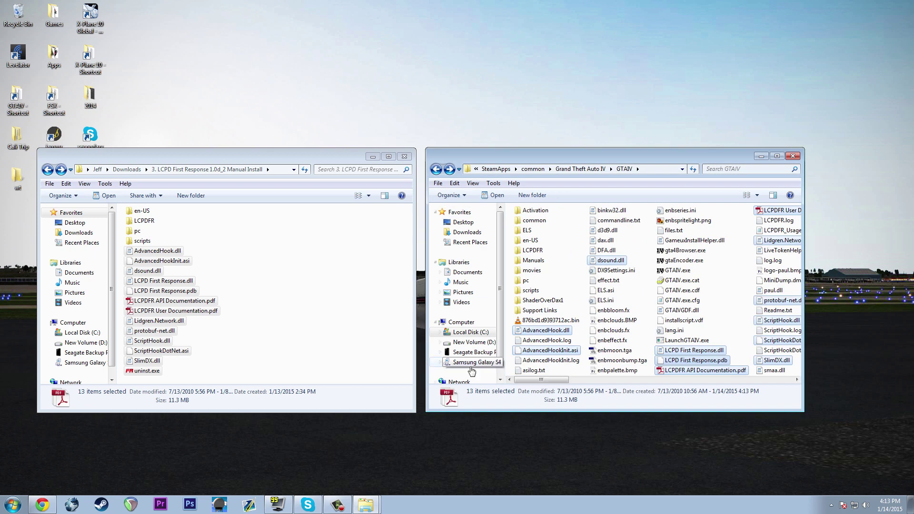
{"action": "left_click", "coordinate": [314, 272]}
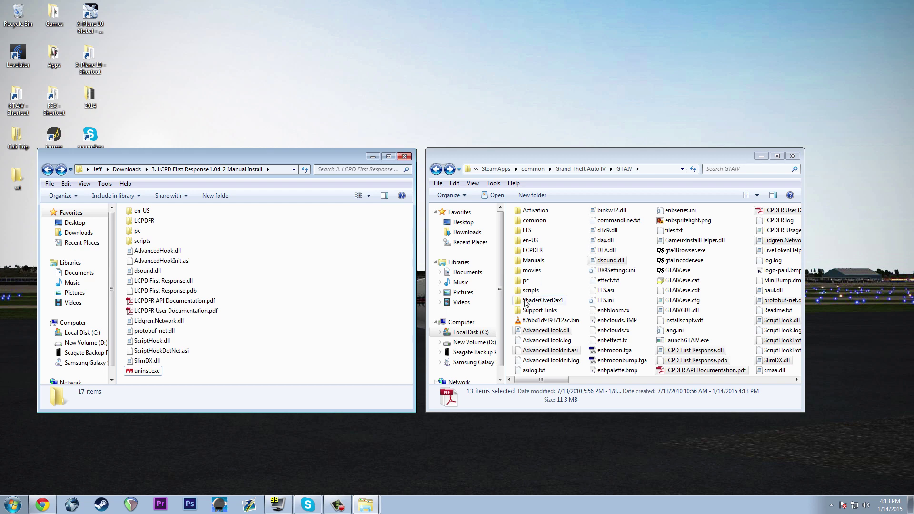
{"action": "left_click_drag", "start_coordinate": [553, 379], "coordinate": [476, 376]}
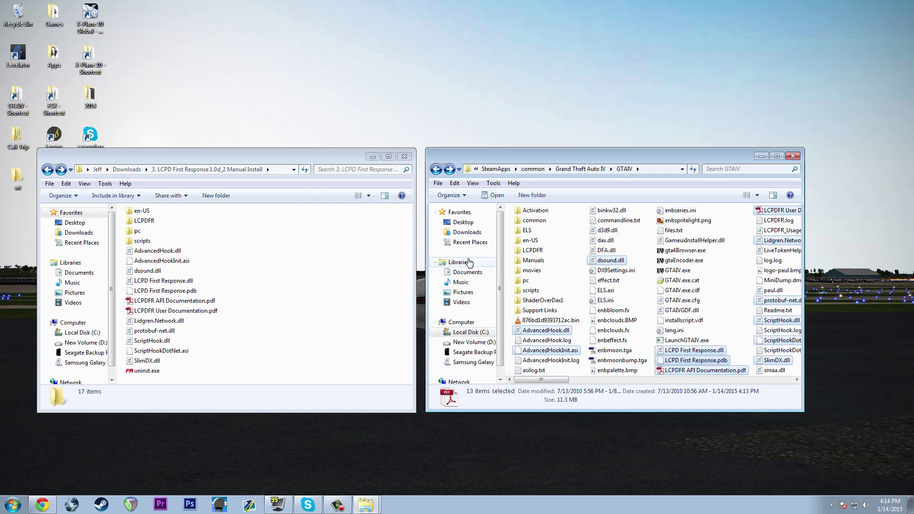
{"action": "left_click", "coordinate": [404, 156]}
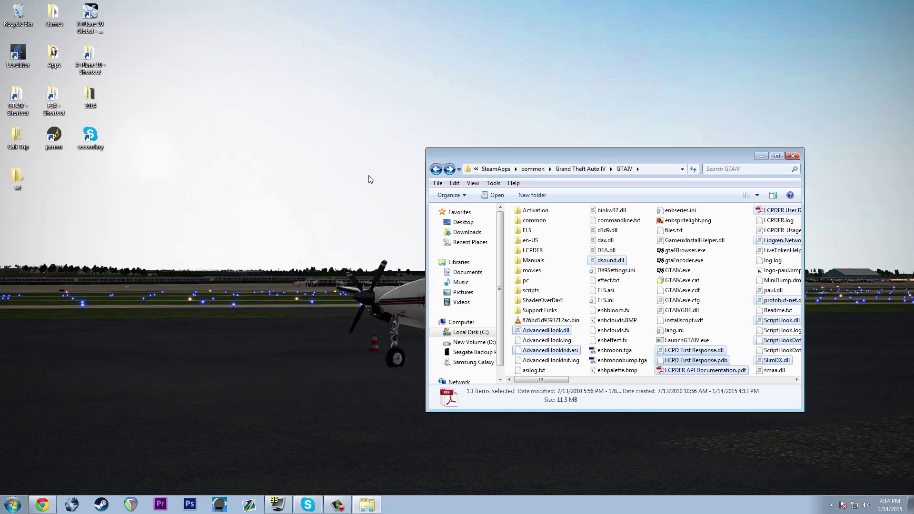
{"action": "left_click", "coordinate": [47, 505]}
{"action": "scroll", "coordinate": [101, 287], "scroll_direction": "up", "scroll_amount": 2}
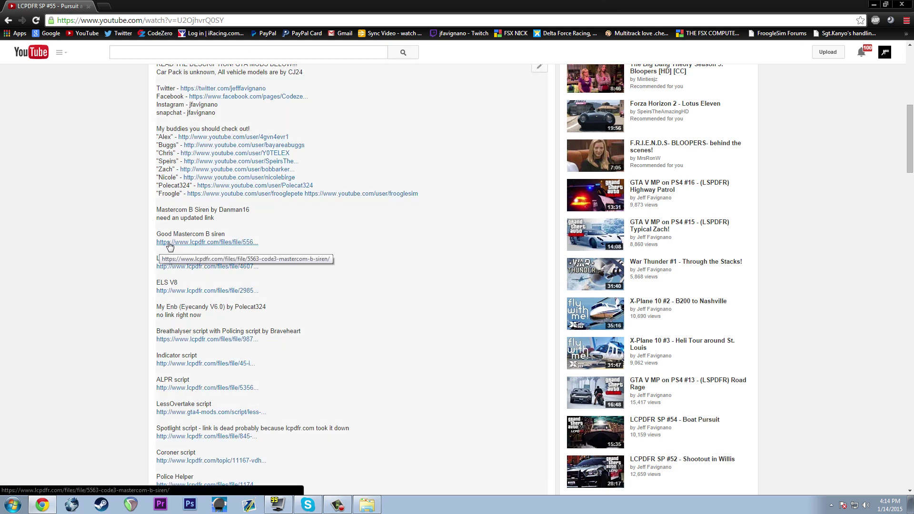
{"action": "left_click", "coordinate": [170, 243]}
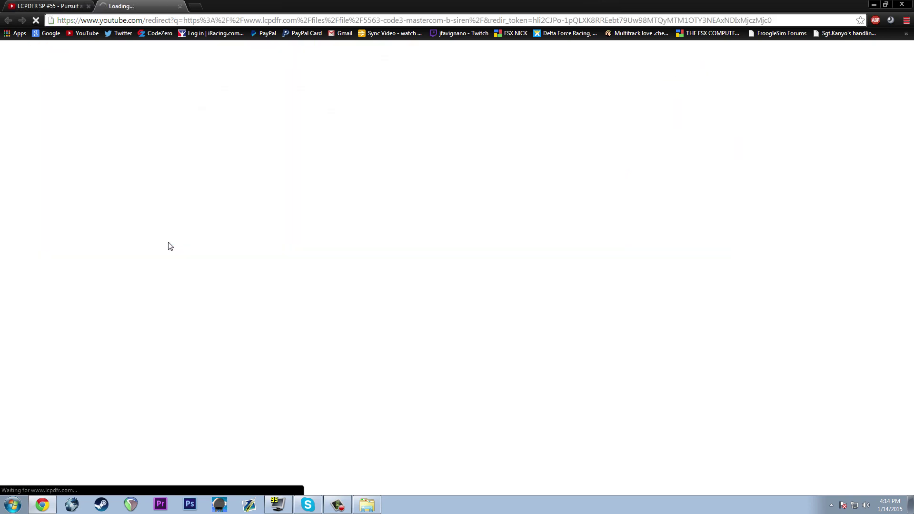
{"action": "left_click", "coordinate": [178, 6]}
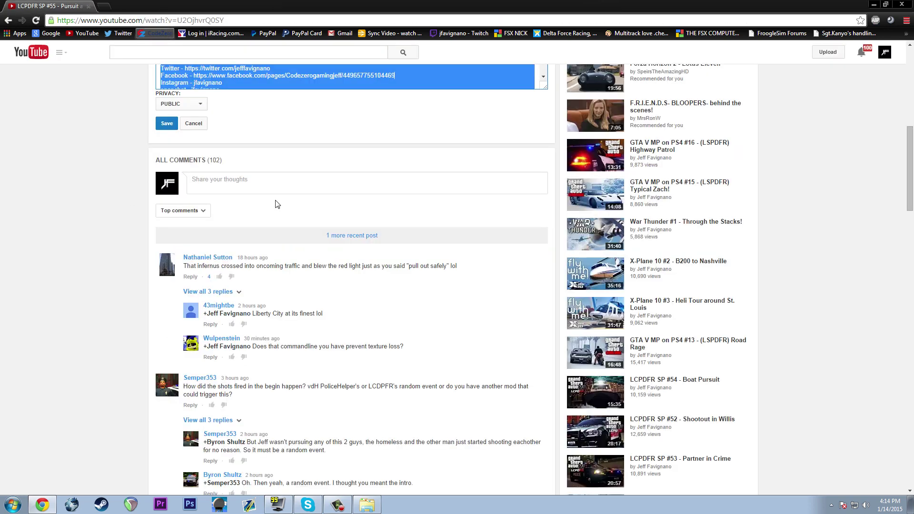
{"action": "left_click", "coordinate": [874, 4]}
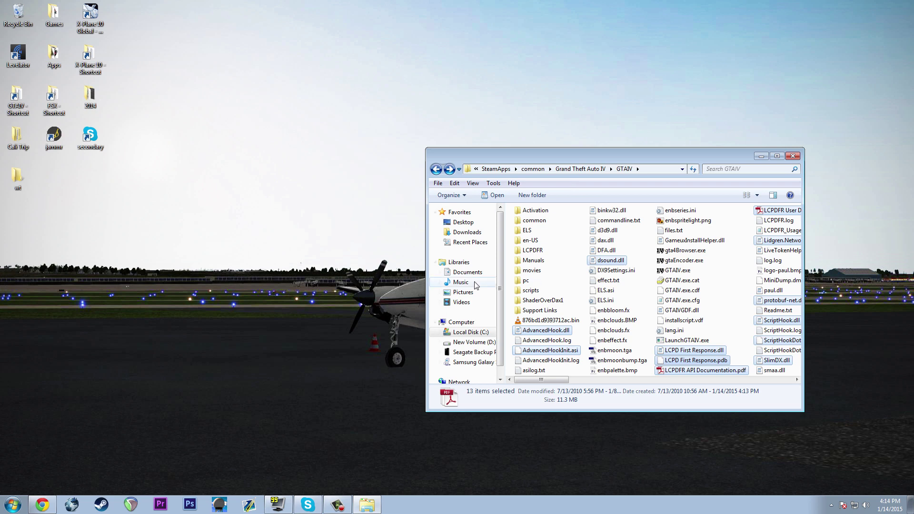
Step: Browse to G:\GTA IV 2014\111 SparkIV 0.7.0 on the Seagate drive and run SparkIV.exe
{"action": "mouse_move", "coordinate": [535, 159]}
{"action": "left_mouse_down"}
{"action": "mouse_move", "coordinate": [476, 152]}
{"action": "mouse_move", "coordinate": [539, 172]}
{"action": "left_mouse_up"}
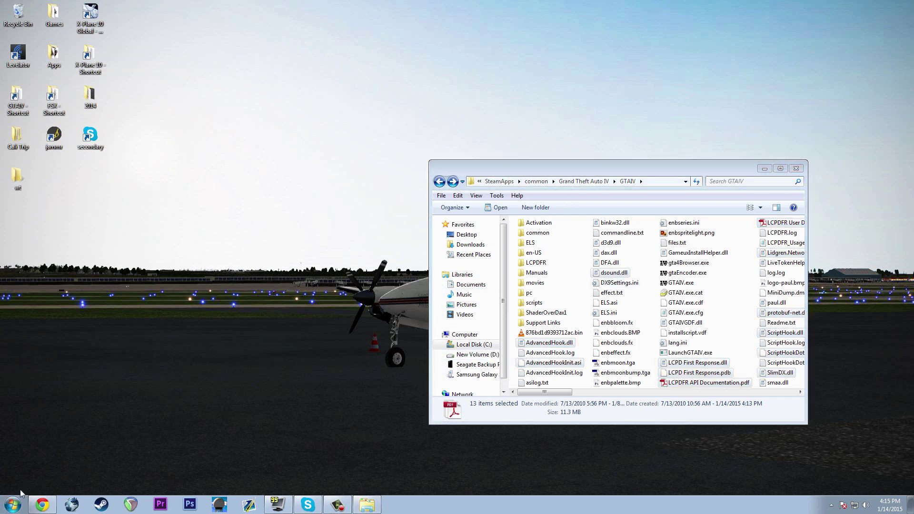
{"action": "left_click", "coordinate": [13, 504]}
{"action": "left_click", "coordinate": [150, 392]}
{"action": "double_click", "coordinate": [211, 157]}
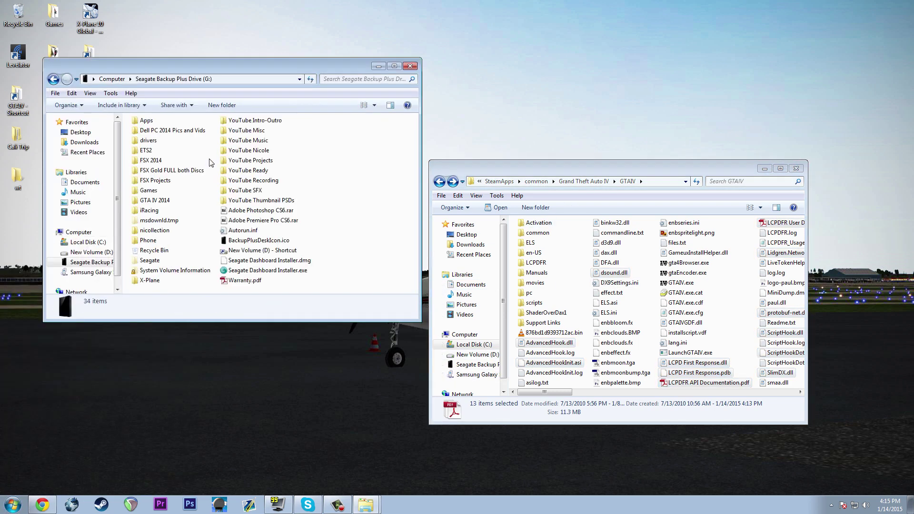
{"action": "double_click", "coordinate": [156, 204]}
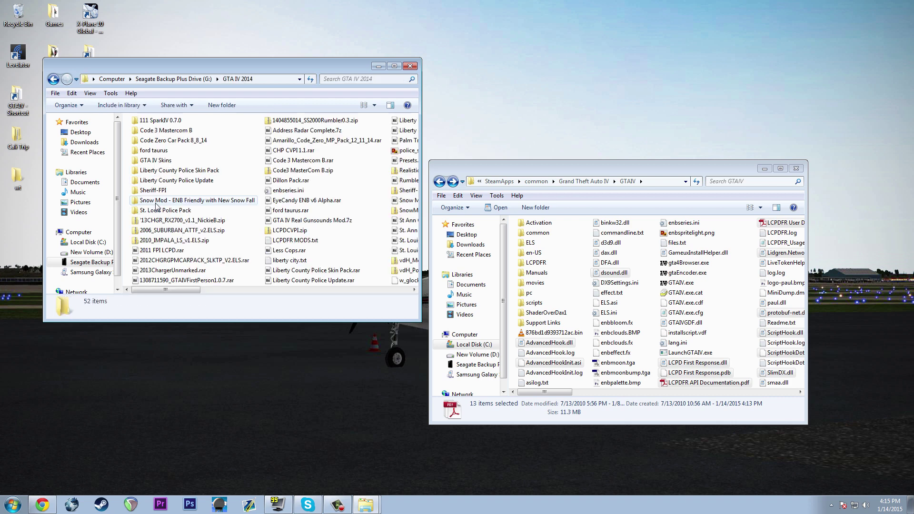
{"action": "double_click", "coordinate": [159, 122]}
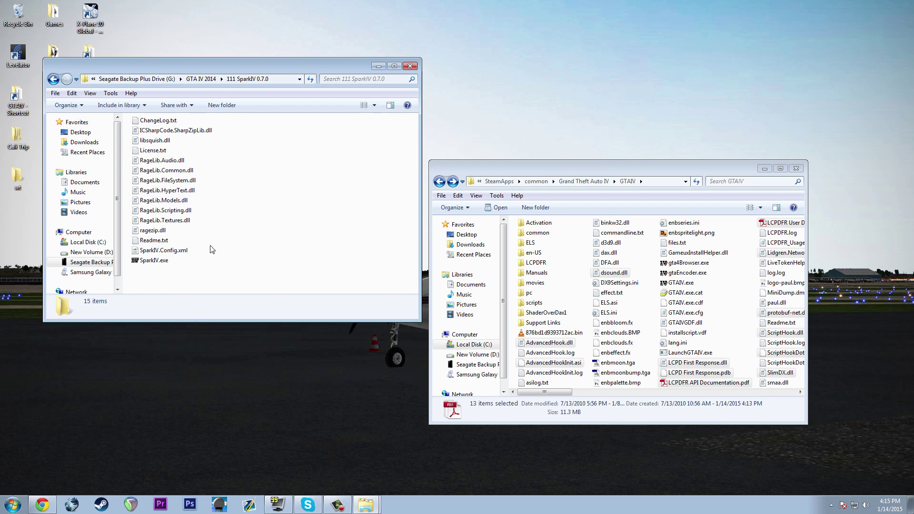
{"action": "left_click", "coordinate": [162, 264]}
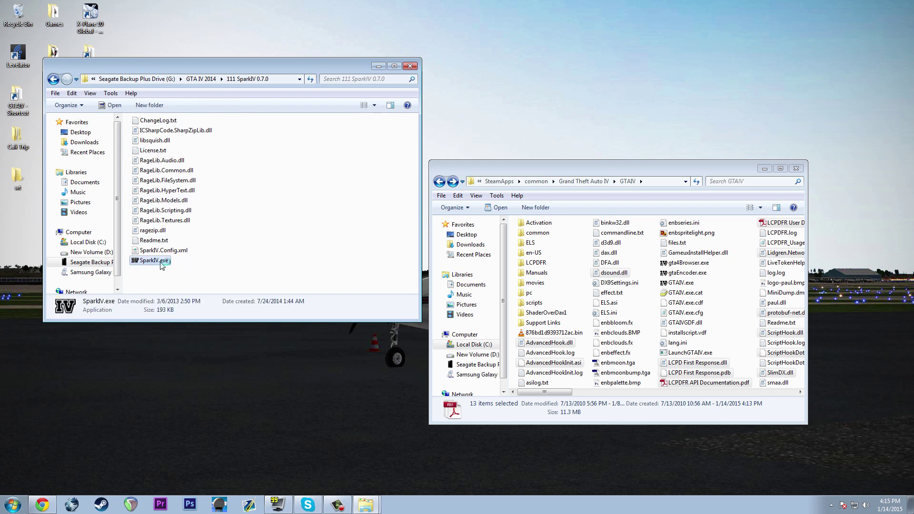
{"action": "double_click", "coordinate": [162, 265]}
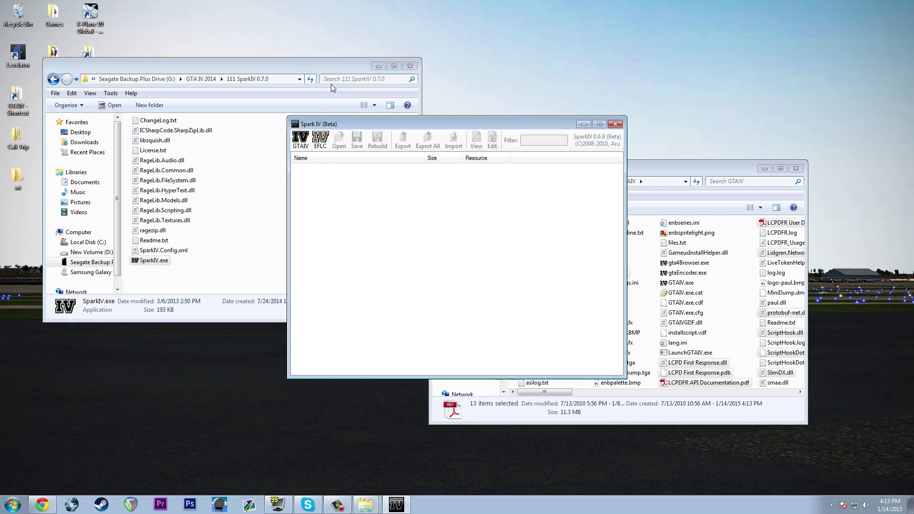
Step: Browse the GTAIV game directory tree down to pc > audio in SparkIV
{"action": "left_click", "coordinate": [375, 67]}
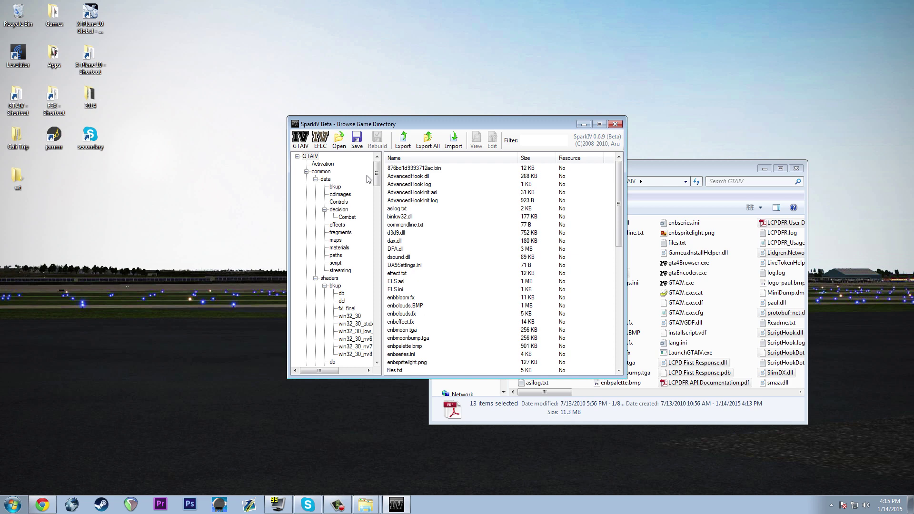
{"action": "left_click_drag", "start_coordinate": [376, 179], "coordinate": [378, 192]}
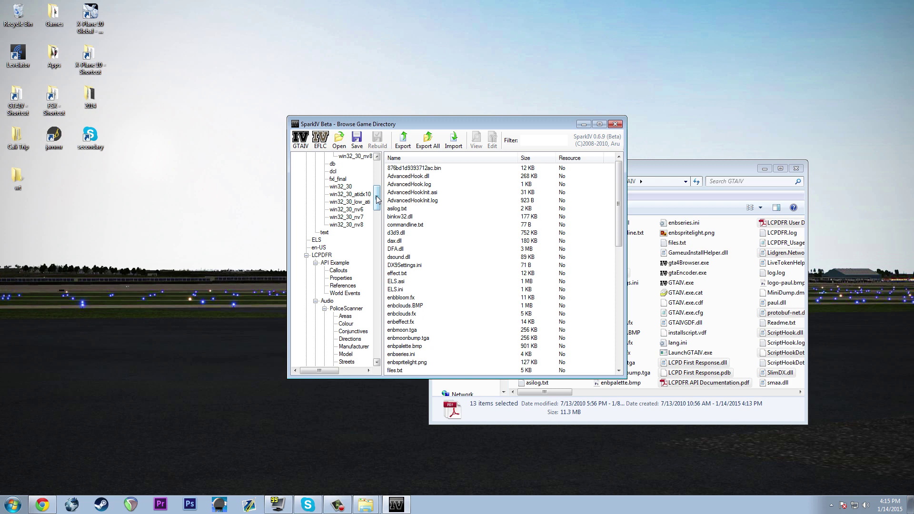
{"action": "left_click_drag", "start_coordinate": [377, 199], "coordinate": [378, 244]}
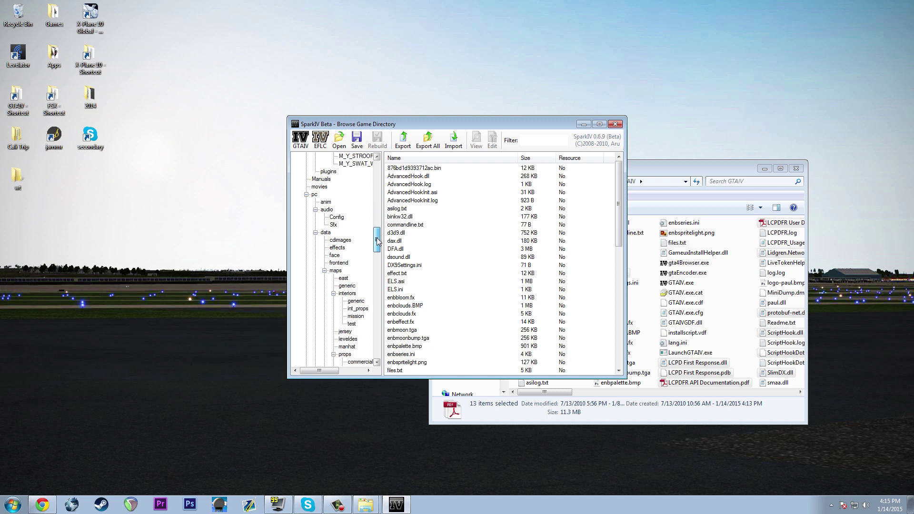
{"action": "left_click", "coordinate": [307, 196]}
{"action": "left_click", "coordinate": [306, 331]}
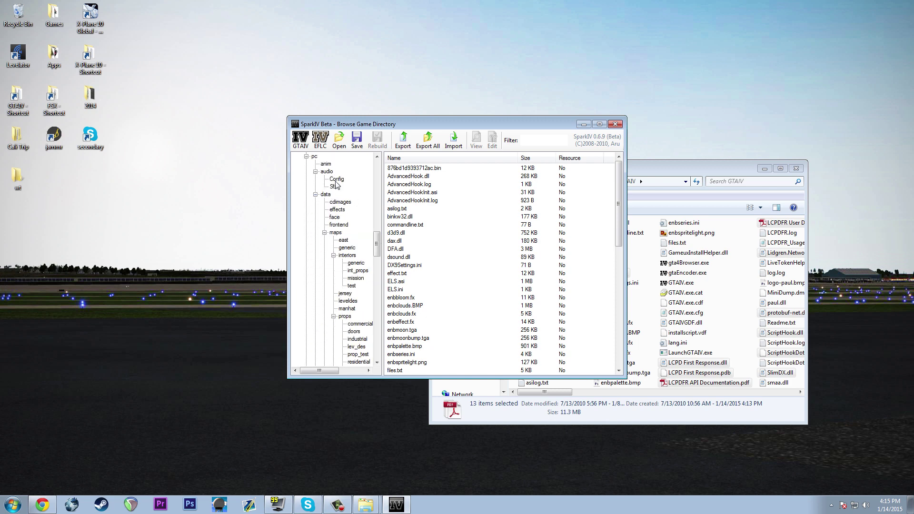
{"action": "left_click", "coordinate": [316, 172]}
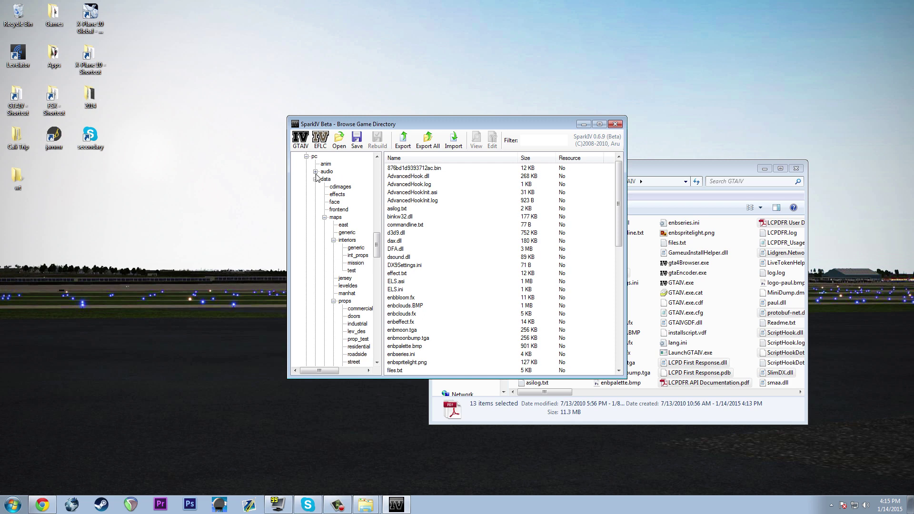
{"action": "left_click", "coordinate": [316, 171]}
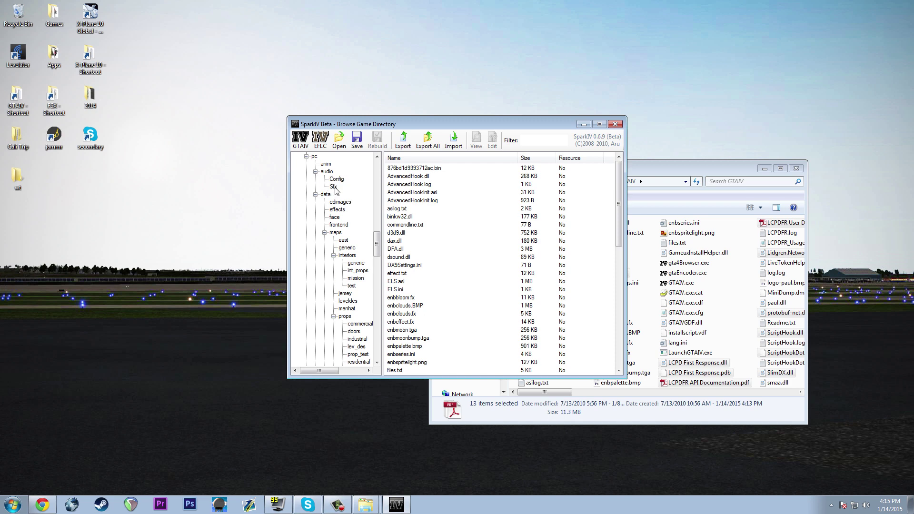
Step: Open resident.rpf from the Sfx folder for editing
{"action": "left_click", "coordinate": [333, 187]}
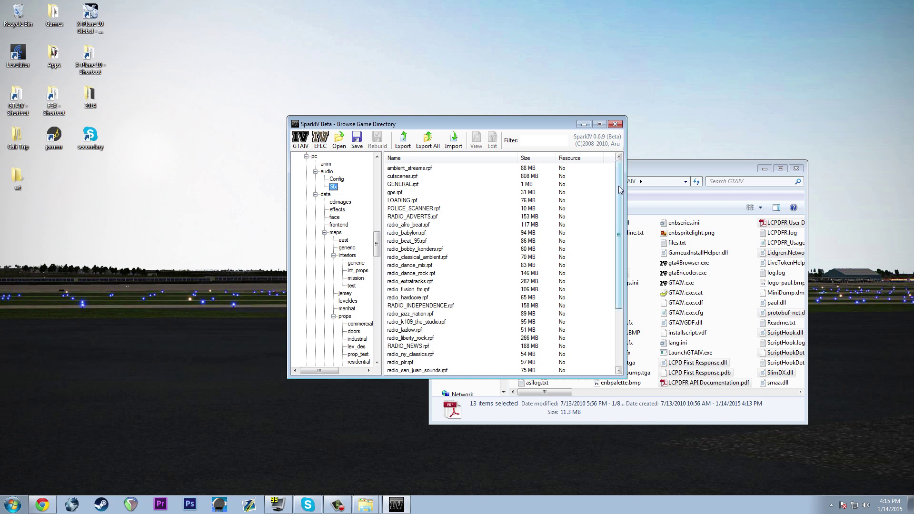
{"action": "left_click_drag", "start_coordinate": [621, 187], "coordinate": [618, 243]}
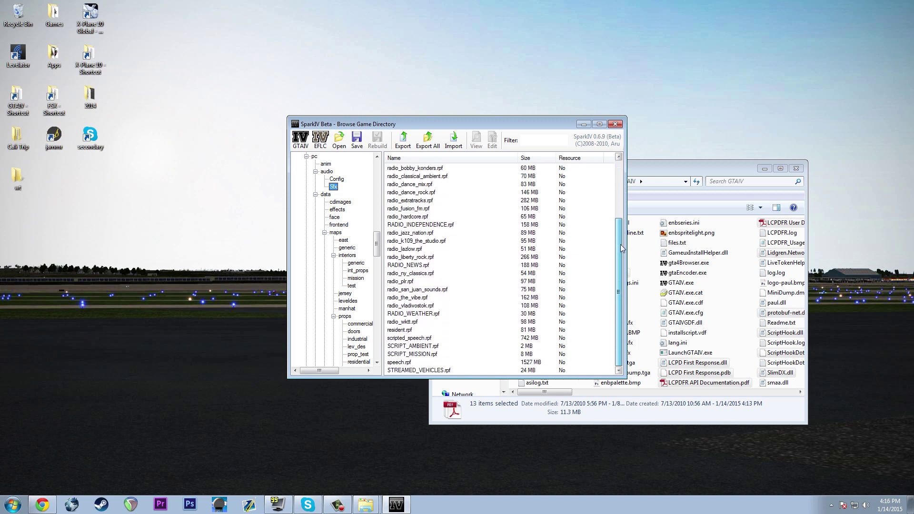
{"action": "left_click", "coordinate": [403, 331]}
{"action": "left_click", "coordinate": [493, 142]}
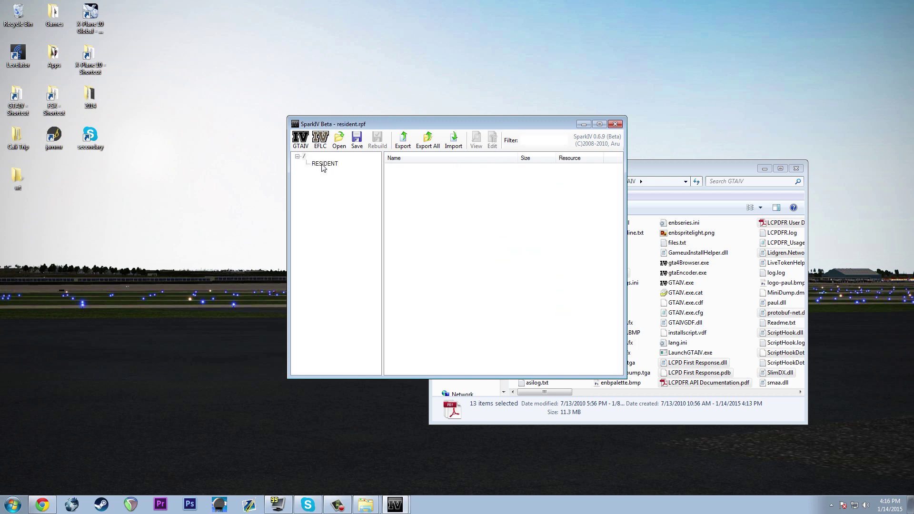
Step: Select HORNS.ivaud inside the RESIDENT folder and start an import to replace it
{"action": "left_click", "coordinate": [324, 165]}
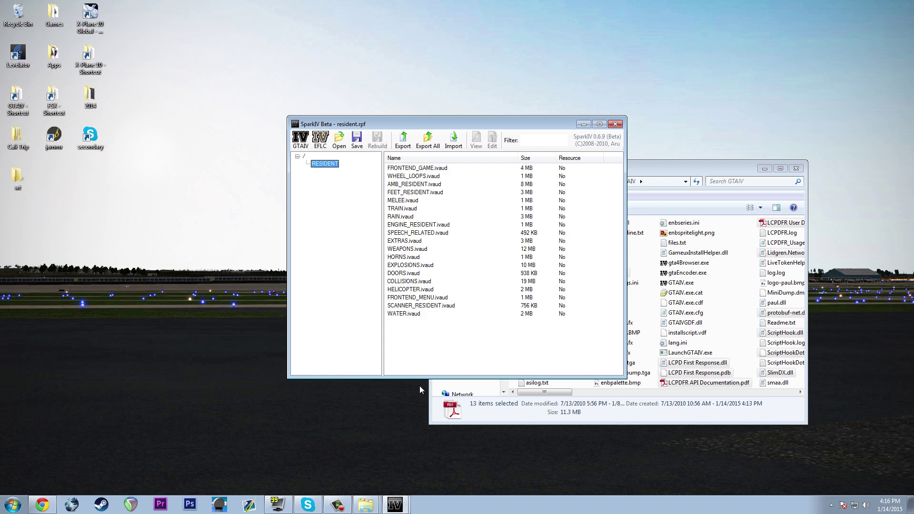
{"action": "left_click", "coordinate": [401, 259]}
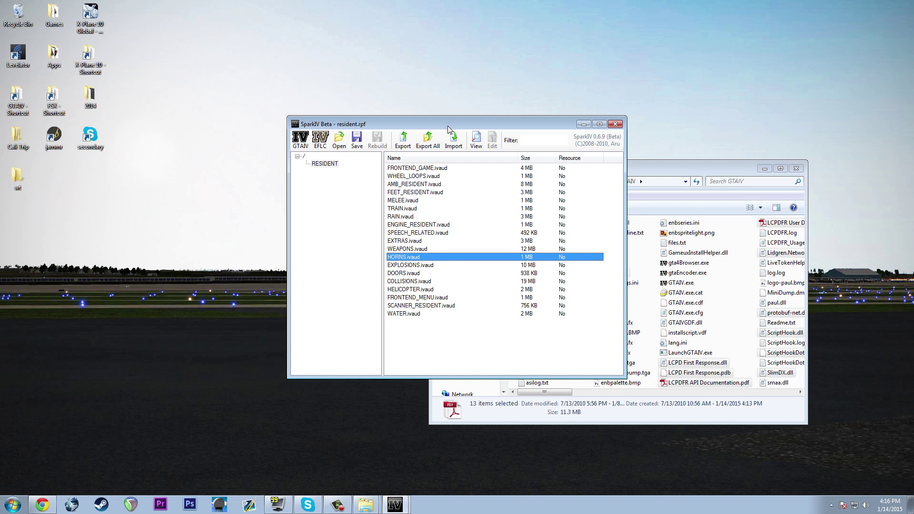
{"action": "left_click_drag", "start_coordinate": [447, 126], "coordinate": [287, 128]}
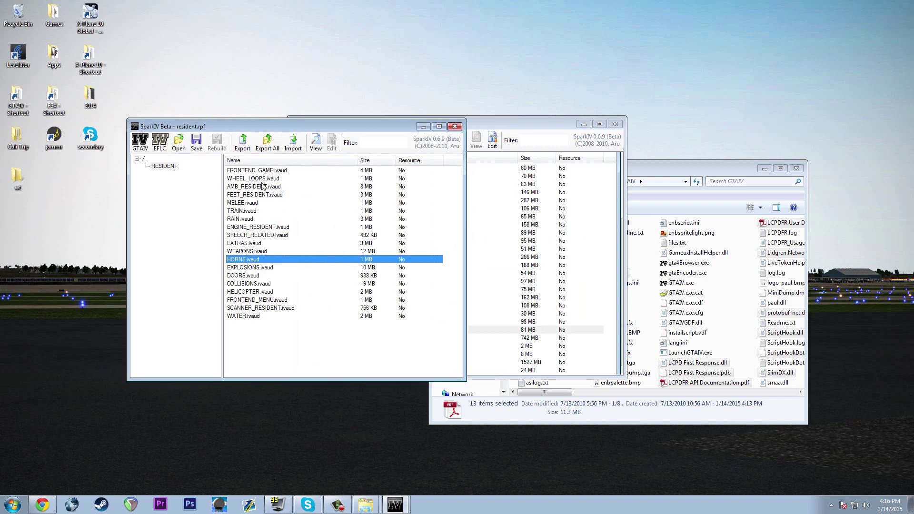
{"action": "left_click", "coordinate": [292, 142]}
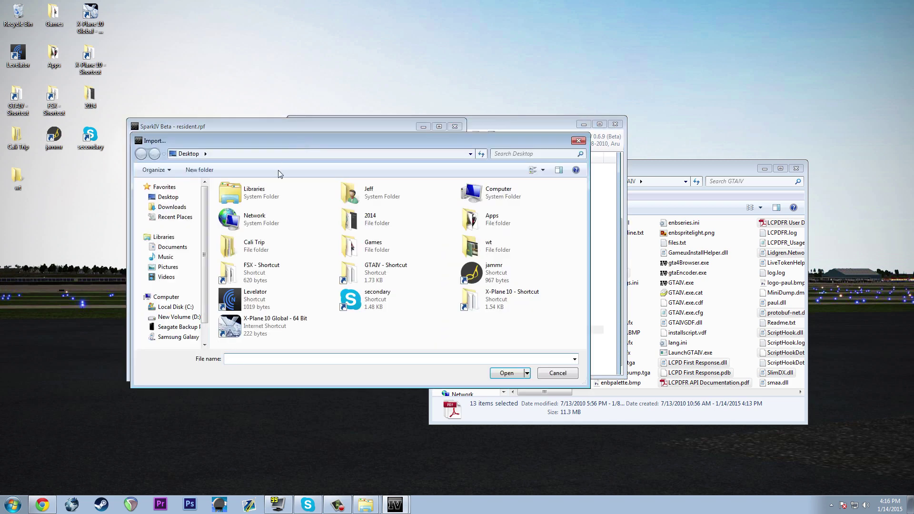
Step: Pick HORNS.ivaud from G:\GTA IV 2014\Code 3 Mastercom B\Code 3 Mastercom B\Wail2 With Horn
{"action": "left_click", "coordinate": [177, 326]}
{"action": "double_click", "coordinate": [250, 277]}
{"action": "double_click", "coordinate": [266, 208]}
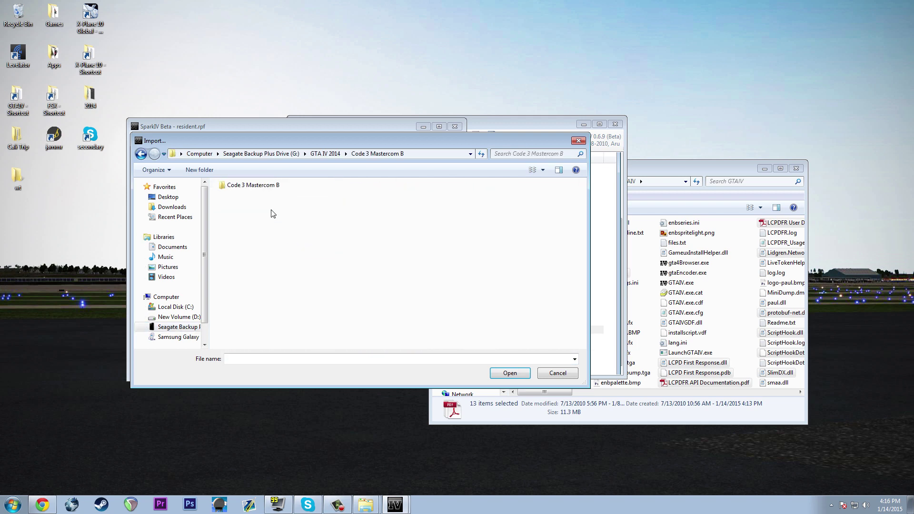
{"action": "double_click", "coordinate": [268, 187]}
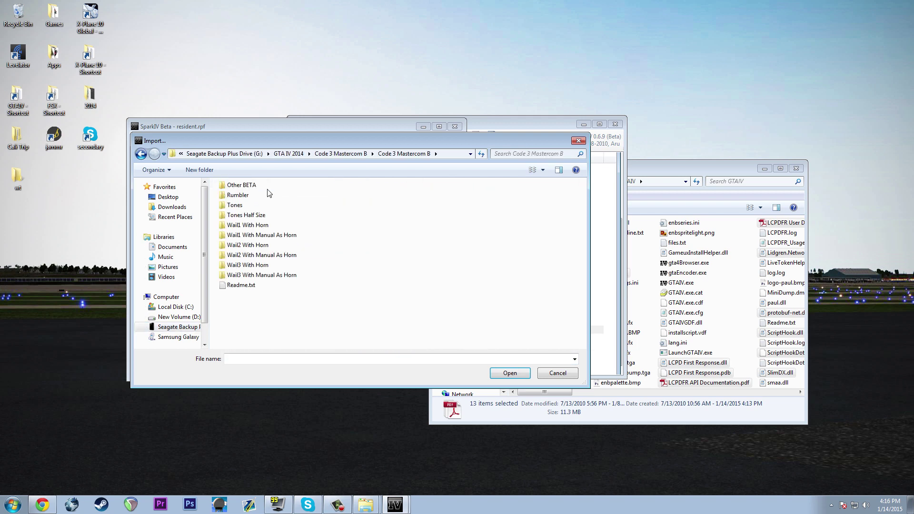
{"action": "left_click_drag", "start_coordinate": [247, 215], "coordinate": [262, 305]}
{"action": "left_click", "coordinate": [340, 320]}
{"action": "double_click", "coordinate": [248, 245]}
{"action": "left_click", "coordinate": [243, 185]}
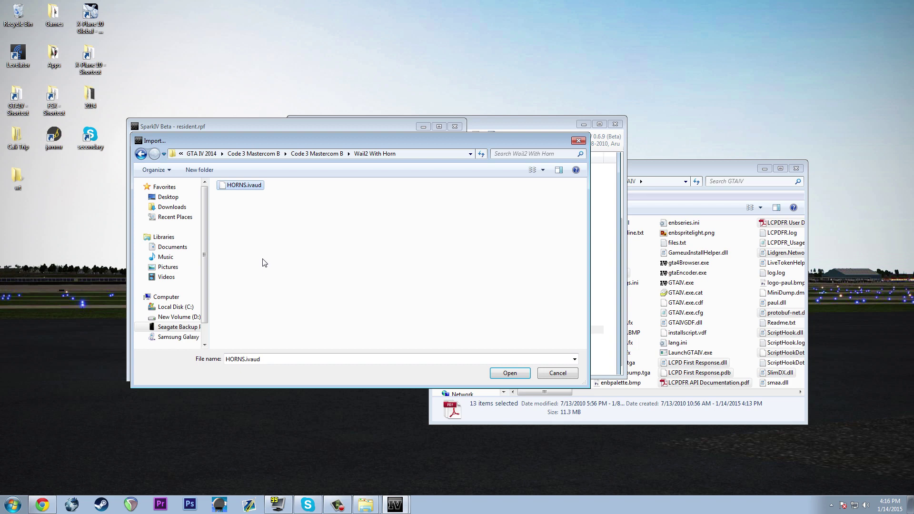
{"action": "left_click", "coordinate": [277, 222]}
{"action": "left_click", "coordinate": [248, 186]}
Step: Import the Wail2 With Horn HORNS.ivaud and save resident.rpf
{"action": "left_click", "coordinate": [509, 375]}
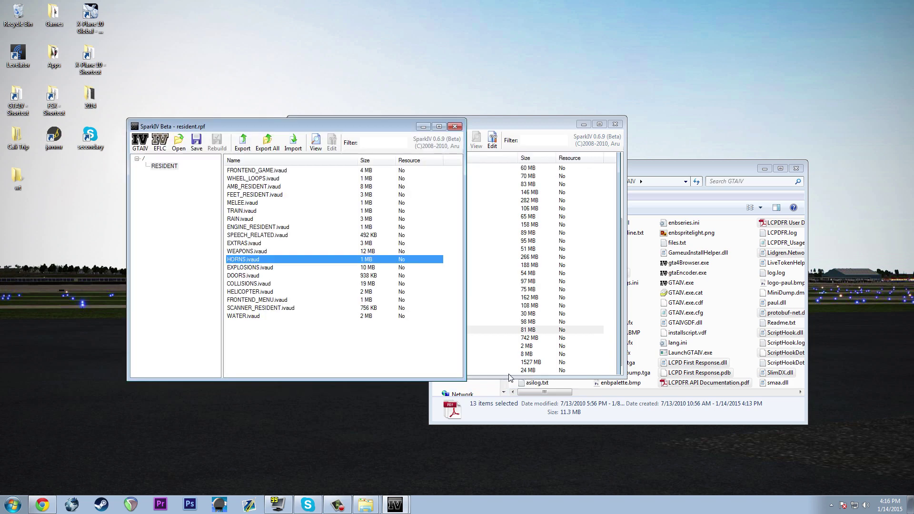
{"action": "left_click", "coordinate": [296, 347]}
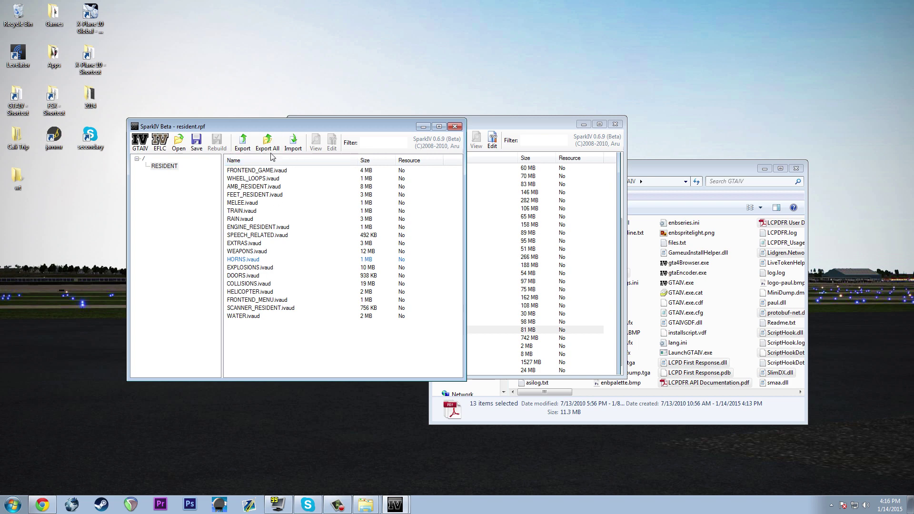
{"action": "left_click", "coordinate": [196, 142]}
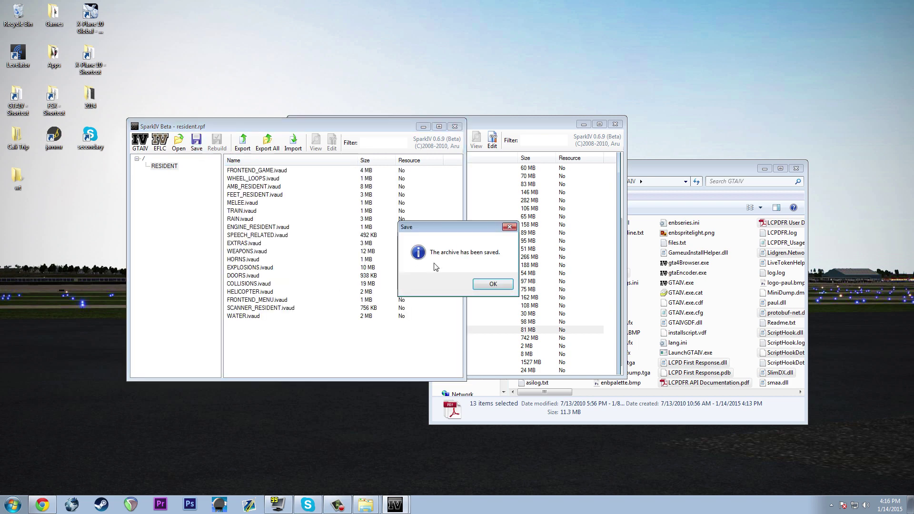
{"action": "left_click", "coordinate": [488, 285]}
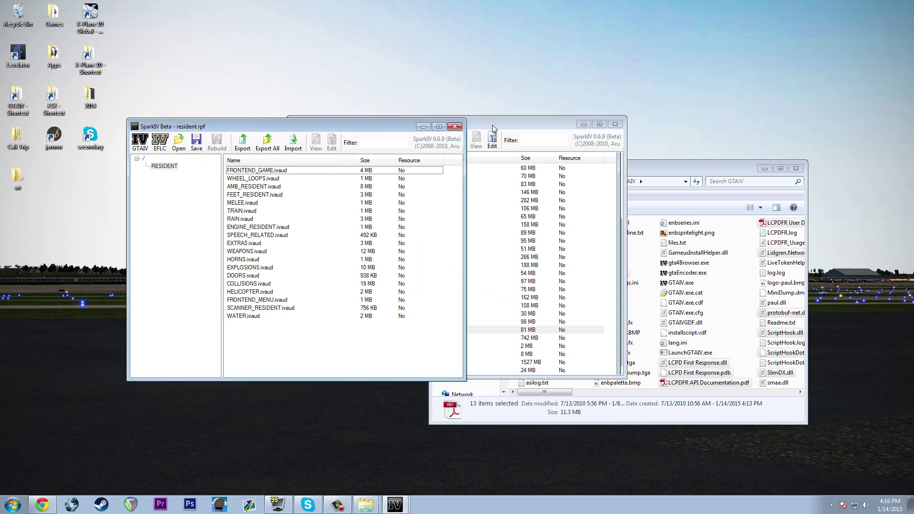
Step: Close the resident.rpf window, save the game directory, and minimize SparkIV back to YouTube
{"action": "left_click", "coordinate": [501, 122]}
{"action": "left_click", "coordinate": [250, 124]}
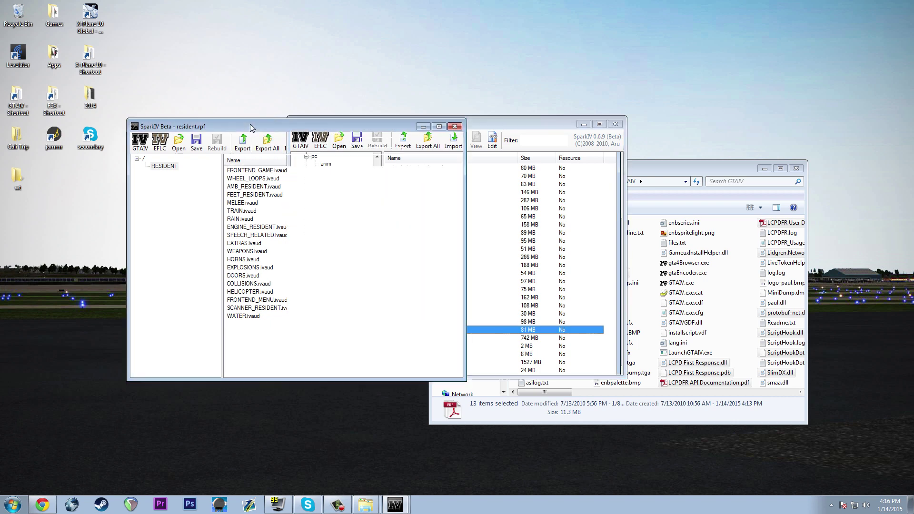
{"action": "left_click", "coordinate": [456, 126]}
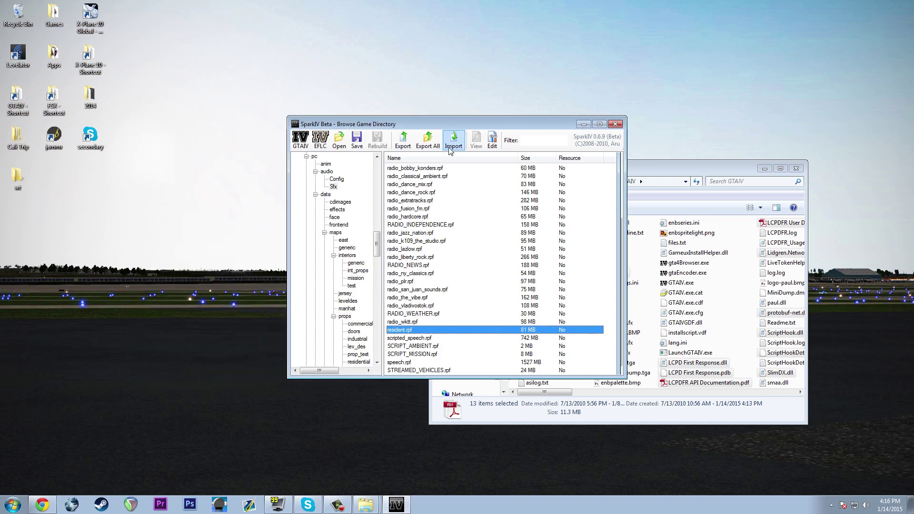
{"action": "left_click", "coordinate": [358, 140]}
{"action": "left_click", "coordinate": [480, 283]}
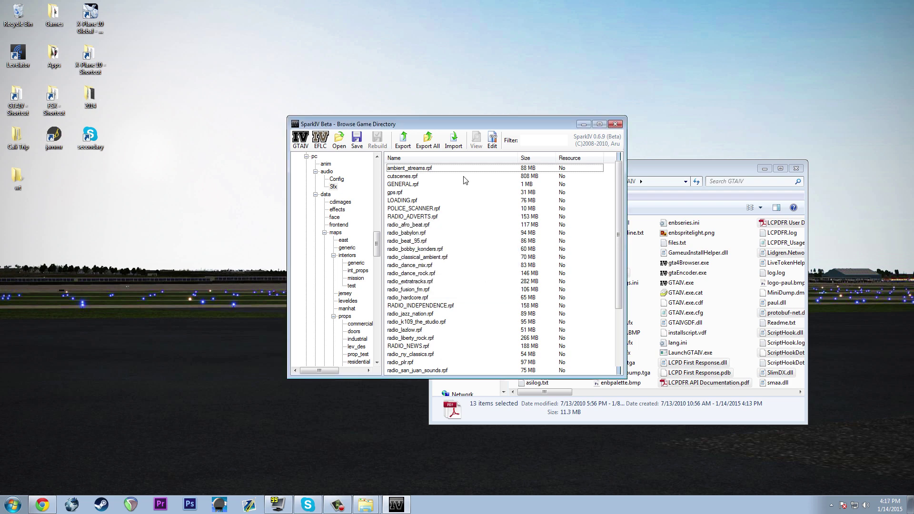
{"action": "left_click", "coordinate": [584, 124]}
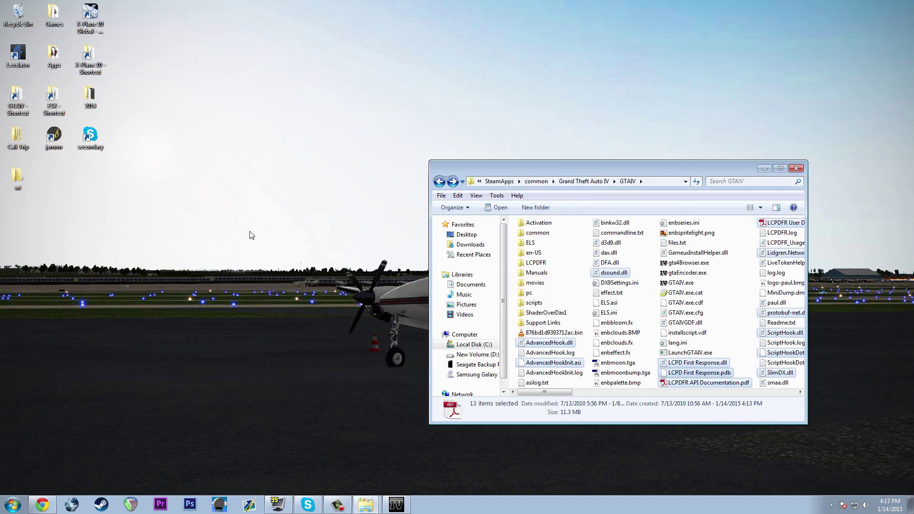
{"action": "left_click", "coordinate": [330, 353]}
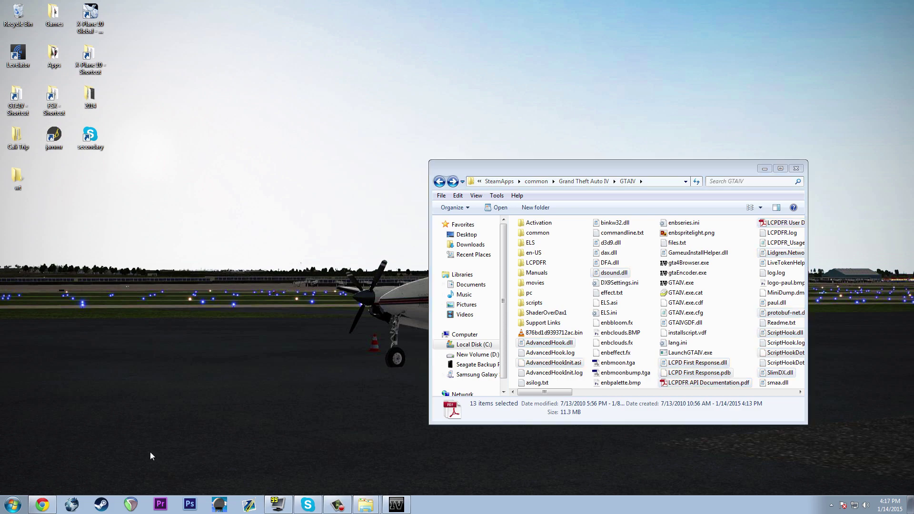
{"action": "left_click", "coordinate": [55, 505]}
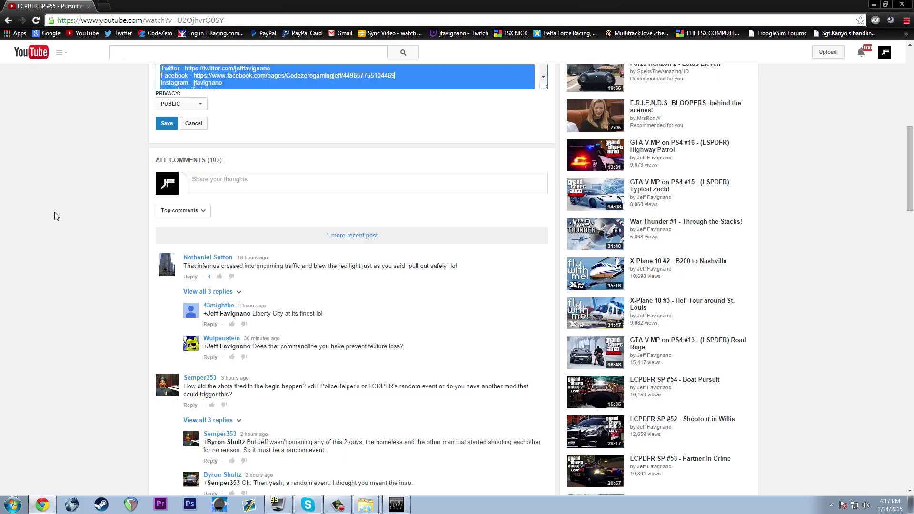
Step: Expand the LCPDFR SP #55 description and scroll through its mod links, like LCPDFR 1.0d and ELS V8
{"action": "scroll", "coordinate": [106, 267], "scroll_direction": "up", "scroll_amount": 5}
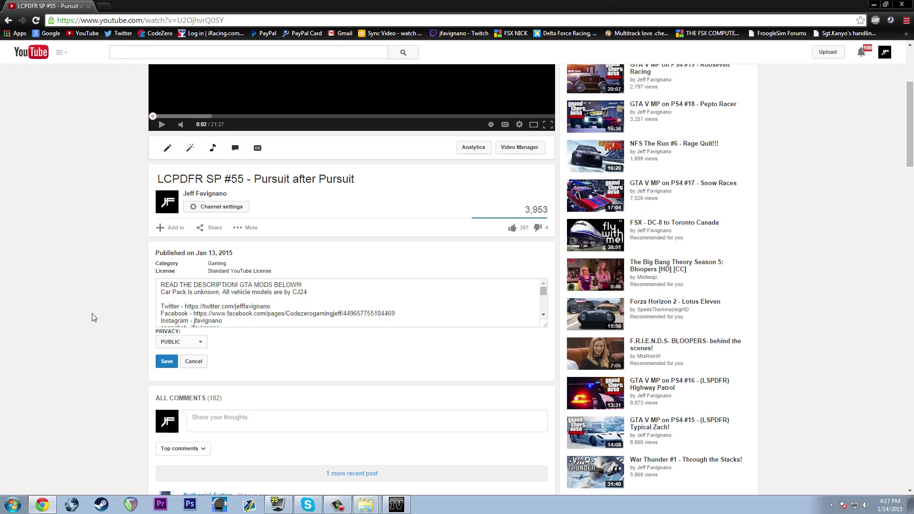
{"action": "left_click", "coordinate": [9, 21]}
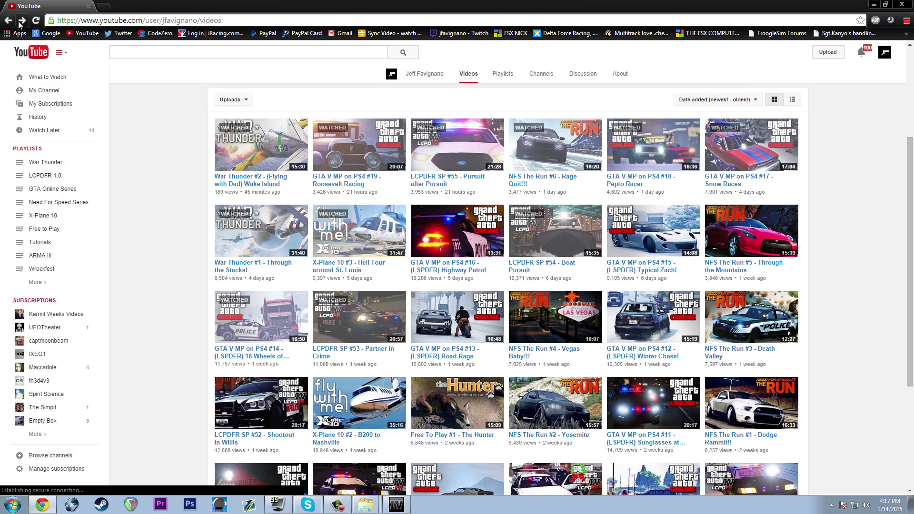
{"action": "left_click", "coordinate": [21, 20]}
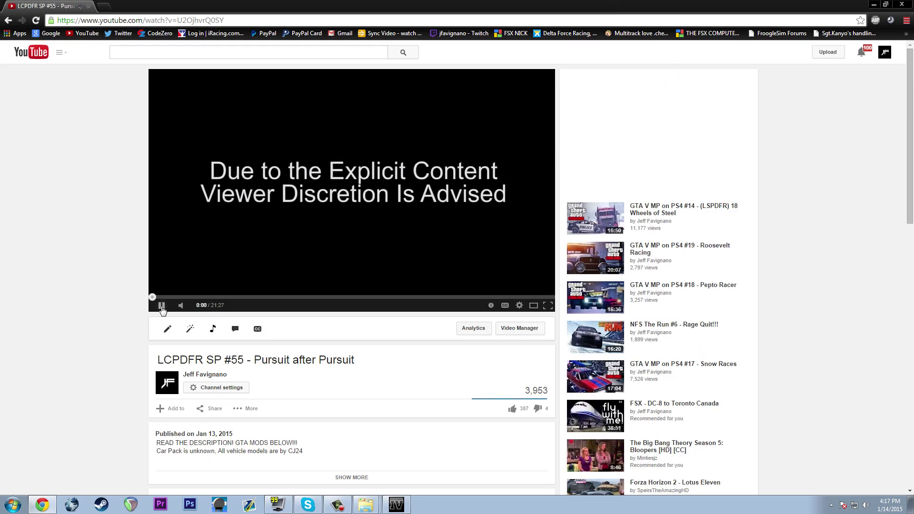
{"action": "scroll", "coordinate": [140, 326], "scroll_direction": "down", "scroll_amount": 7}
{"action": "left_click", "coordinate": [351, 144]}
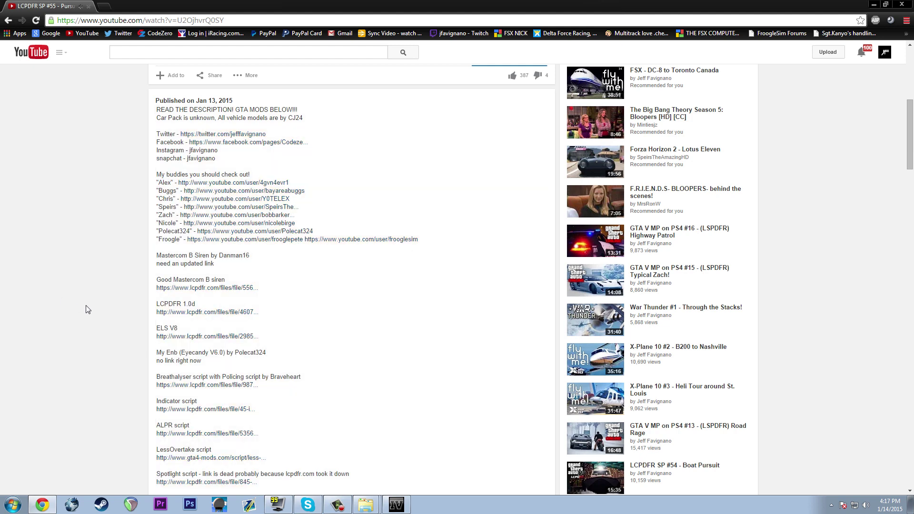
{"action": "scroll", "coordinate": [506, 284], "scroll_direction": "down", "scroll_amount": 1}
{"action": "scroll", "coordinate": [506, 284], "scroll_direction": "down", "scroll_amount": 1}
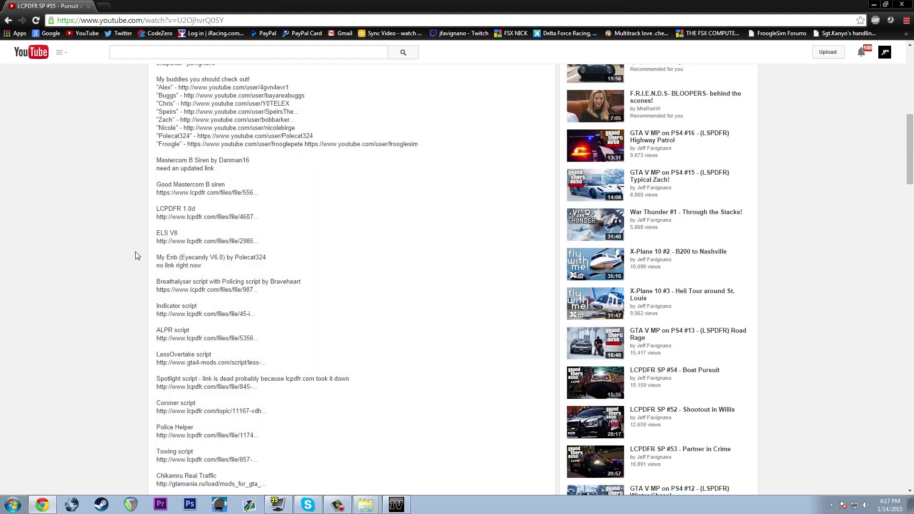
{"action": "scroll", "coordinate": [137, 256], "scroll_direction": "down", "scroll_amount": 1}
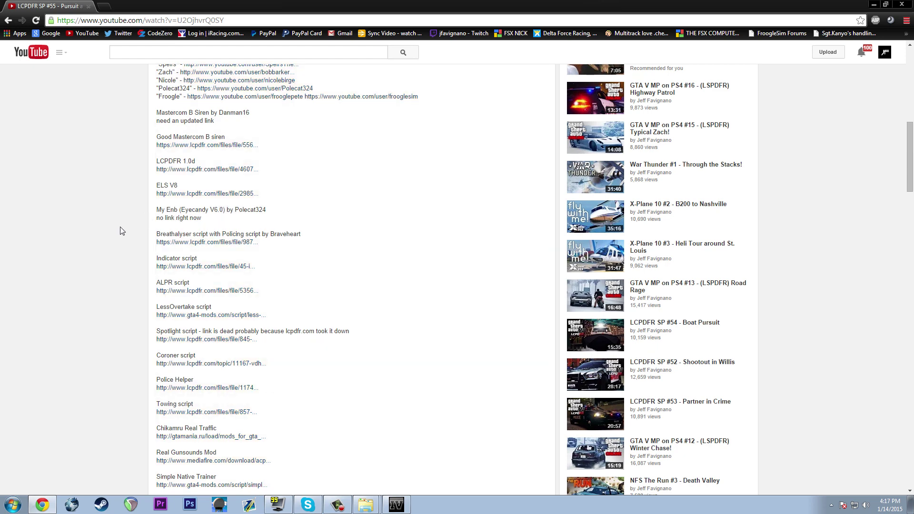
{"action": "scroll", "coordinate": [121, 229], "scroll_direction": "down", "scroll_amount": 2}
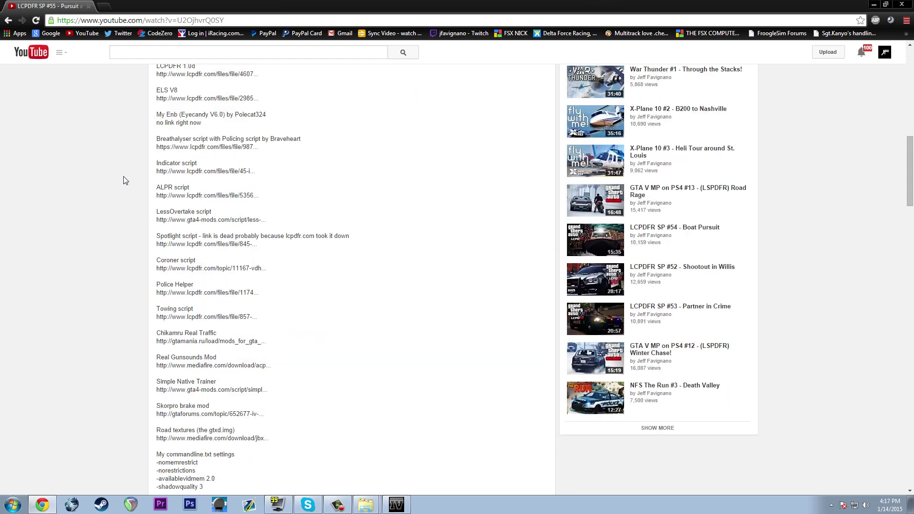
Step: Follow the description's Policing script link and download Braveheart's Policing Script 2.4.2
{"action": "left_click", "coordinate": [232, 151]}
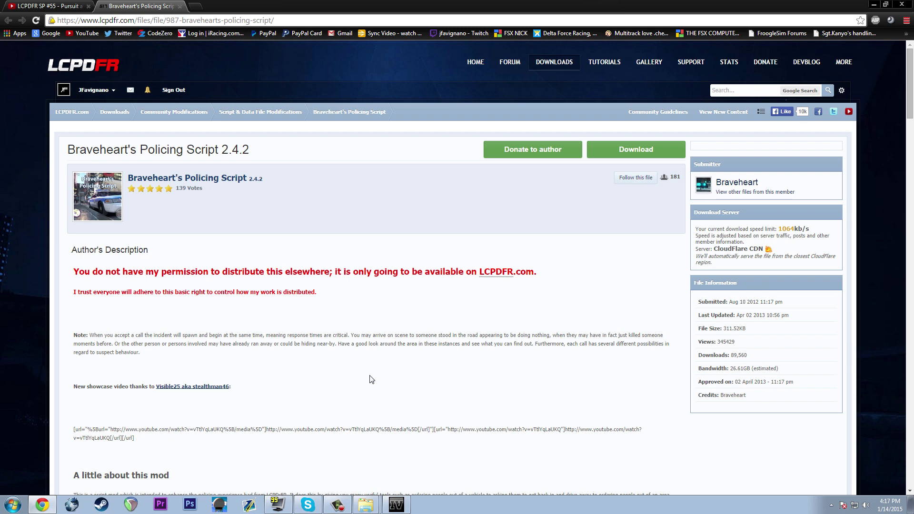
{"action": "left_click", "coordinate": [627, 150]}
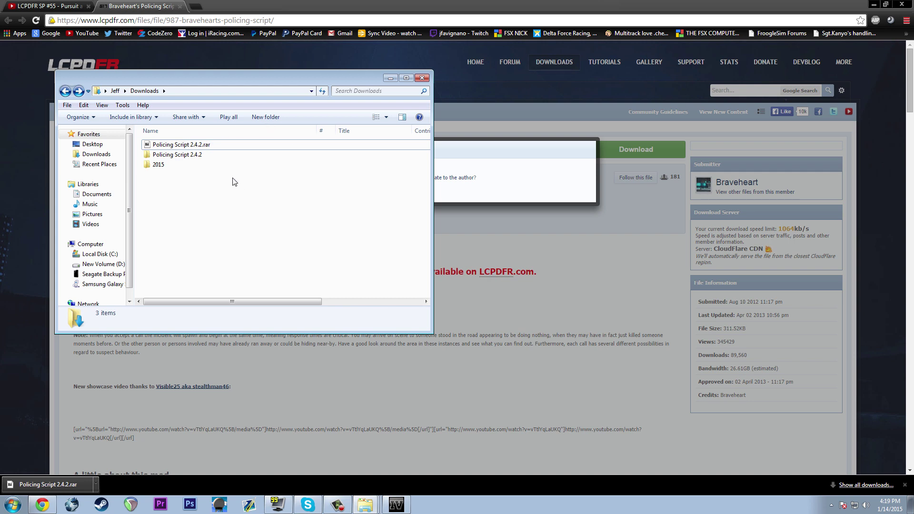
Step: Open the extracted Policing Script 2.4.2 folder alongside the GTAIV scripts folder
{"action": "double_click", "coordinate": [180, 155]}
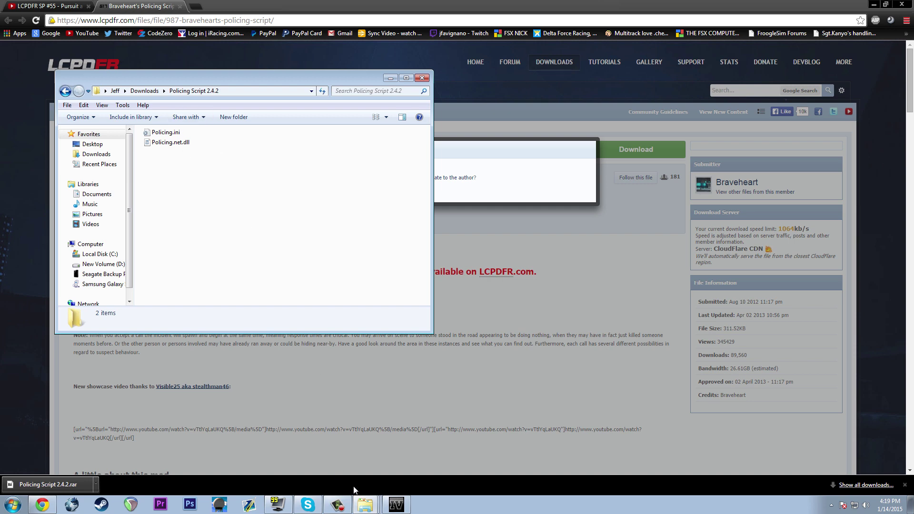
{"action": "mouse_move", "coordinate": [365, 503]}
{"action": "left_click", "coordinate": [364, 458]}
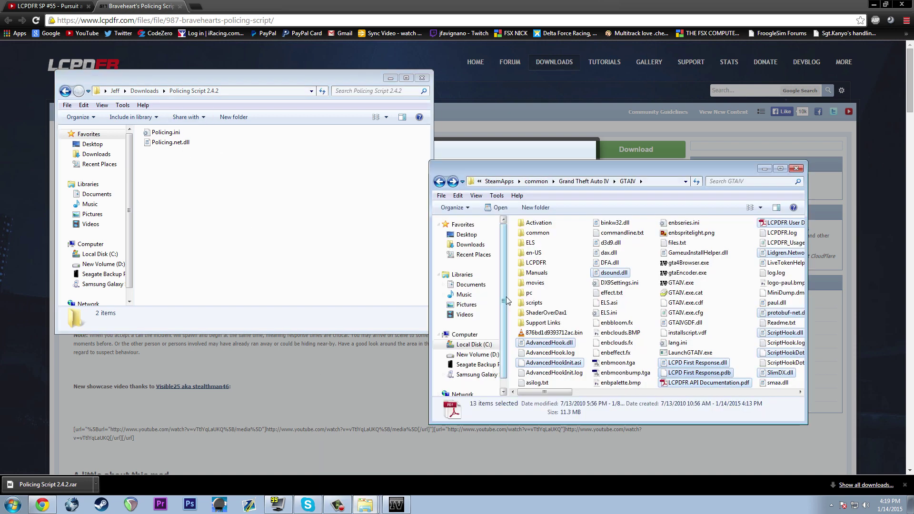
{"action": "left_click_drag", "start_coordinate": [559, 174], "coordinate": [579, 96]}
{"action": "double_click", "coordinate": [554, 230]}
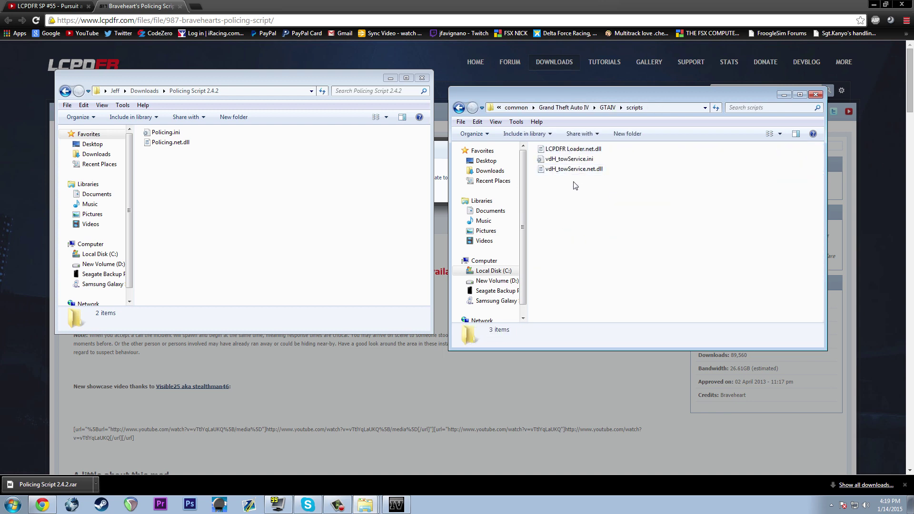
Step: Copy Policing.ini and Policing.net.dll into GTAIV\scripts and open Policing.ini
{"action": "left_click_drag", "start_coordinate": [211, 192], "coordinate": [143, 129]}
{"action": "right_click", "coordinate": [165, 132]}
{"action": "left_click", "coordinate": [207, 192]}
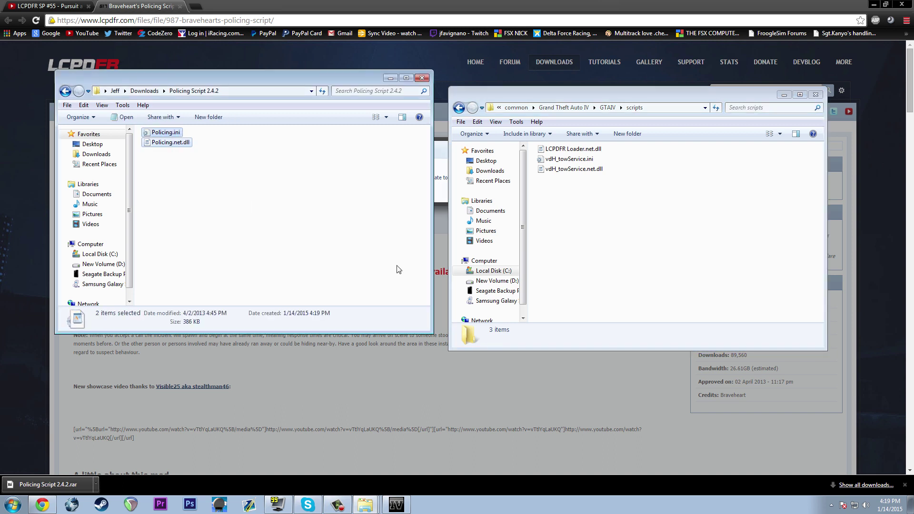
{"action": "right_click", "coordinate": [580, 197]}
{"action": "left_click", "coordinate": [604, 275]}
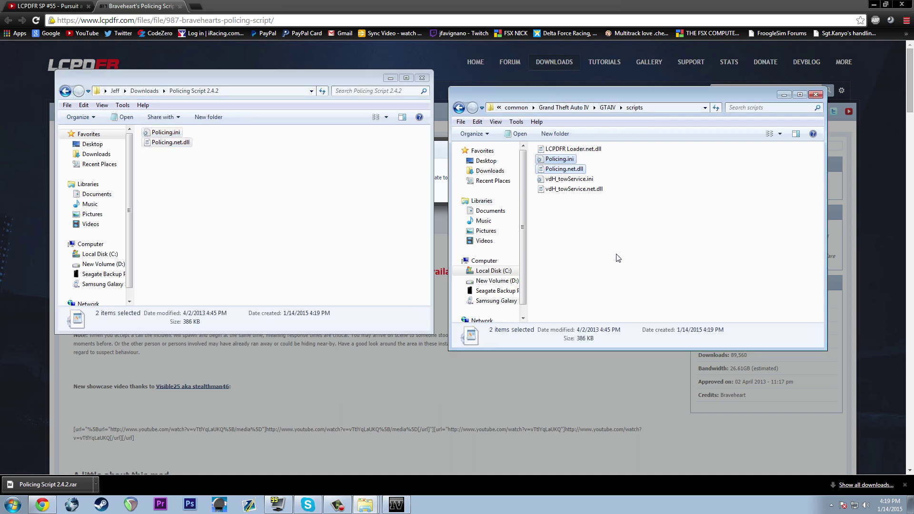
{"action": "left_click", "coordinate": [571, 161]}
{"action": "double_click", "coordinate": [571, 162]}
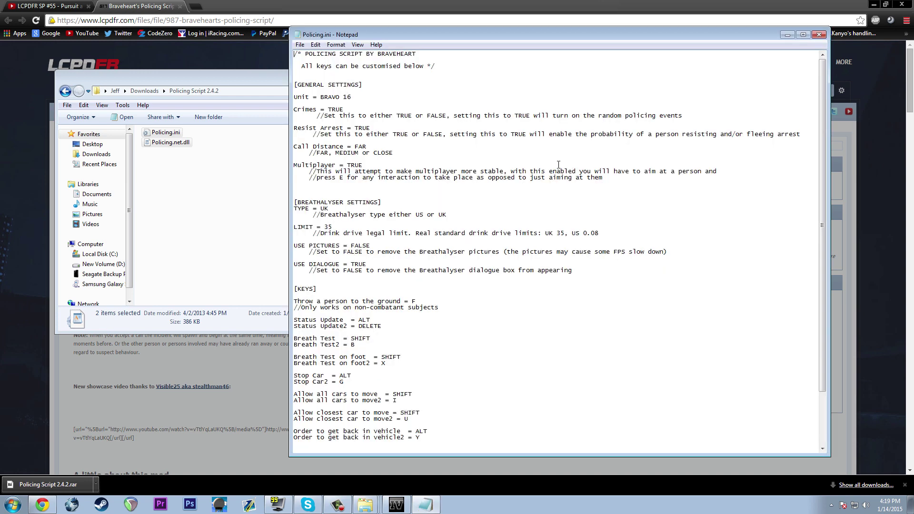
Step: Save Policing.ini with the breathalyser LIMIT at 0.08 and close Notepad
{"action": "scroll", "coordinate": [558, 164], "scroll_direction": "down", "scroll_amount": 3}
{"action": "scroll", "coordinate": [500, 270], "scroll_direction": "up", "scroll_amount": 3}
{"action": "left_click", "coordinate": [300, 46]}
{"action": "left_click", "coordinate": [322, 75]}
{"action": "left_click", "coordinate": [299, 46]}
{"action": "left_click", "coordinate": [523, 95]}
{"action": "left_click", "coordinate": [297, 46]}
{"action": "left_click", "coordinate": [299, 128]}
{"action": "left_click", "coordinate": [818, 34]}
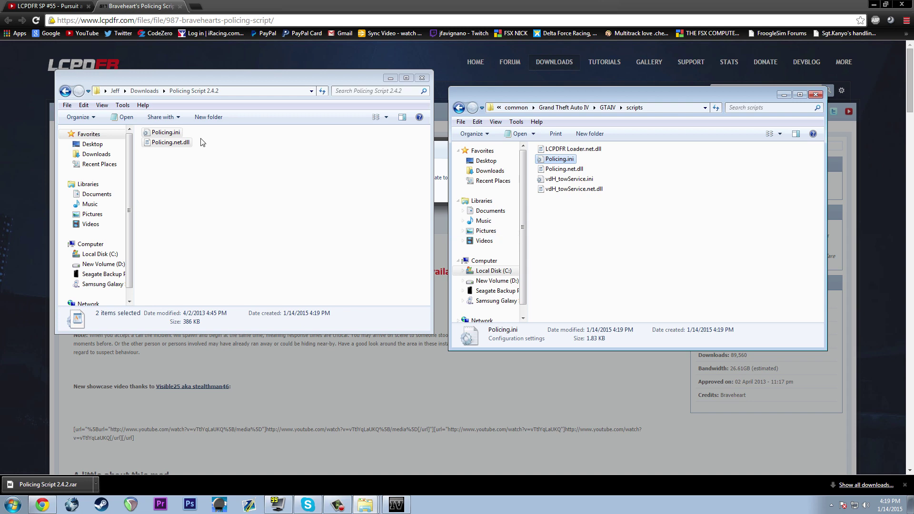
Step: Download Indicator Script 1.0 from its LCPDFR.com page linked in the video description
{"action": "left_click", "coordinate": [718, 255]}
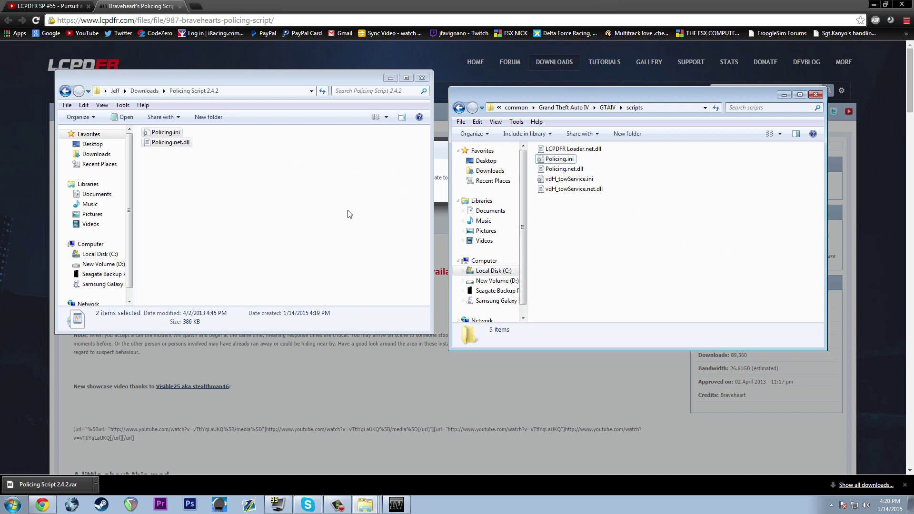
{"action": "left_click", "coordinate": [55, 6]}
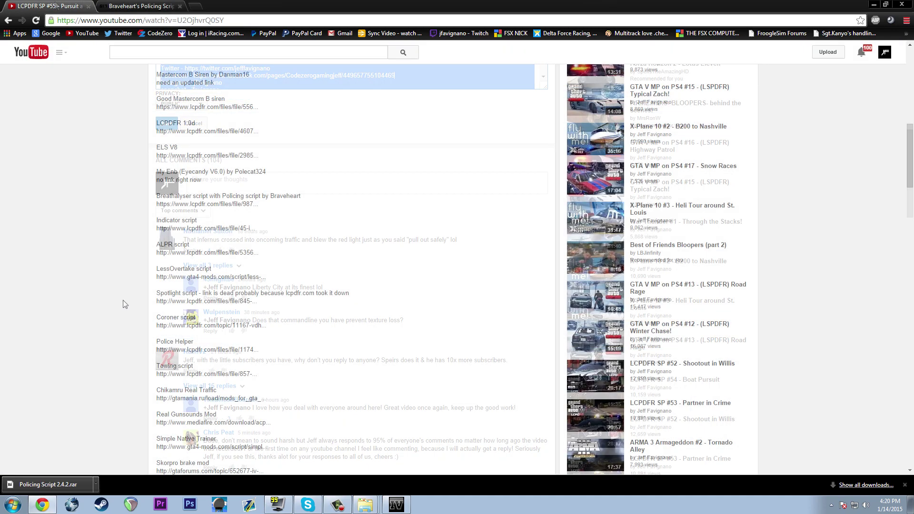
{"action": "left_click", "coordinate": [226, 230]}
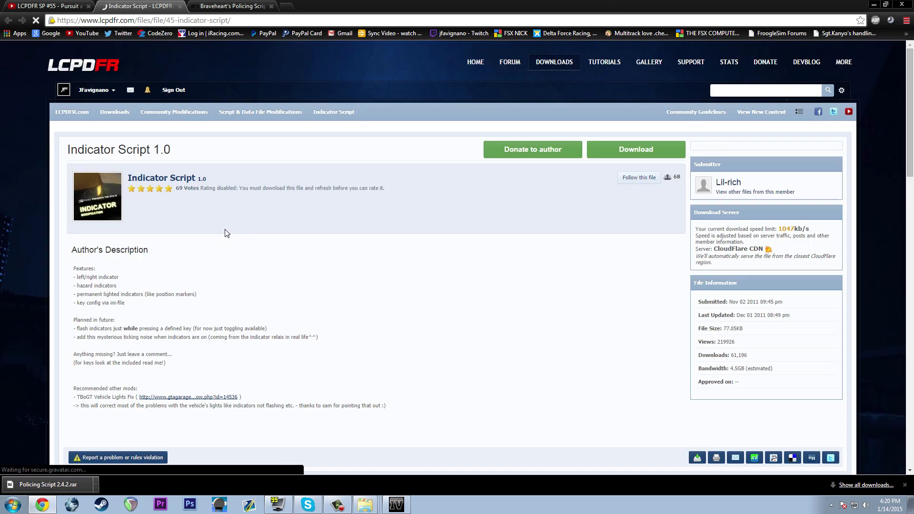
{"action": "left_click", "coordinate": [645, 149]}
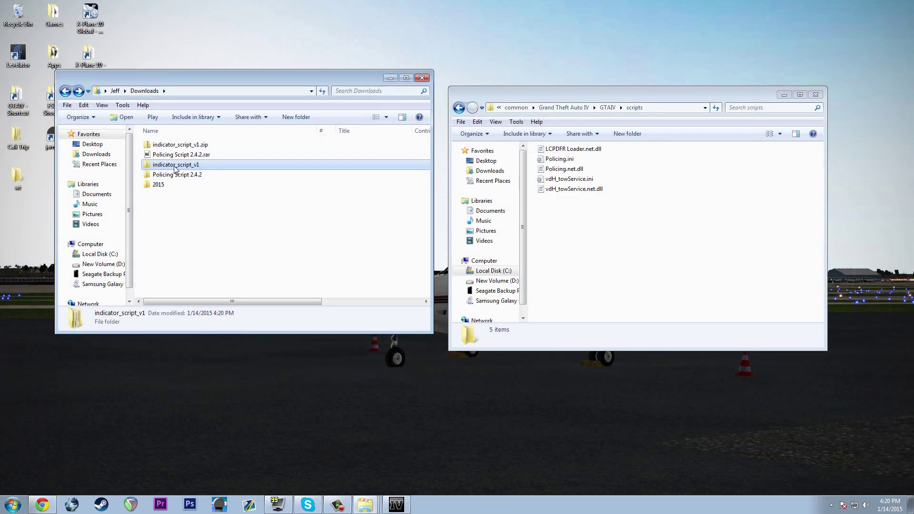
Step: Open the indicator_script_v1 package and compare its AdvancedHook.dll with the one in GTAIV
{"action": "double_click", "coordinate": [176, 165]}
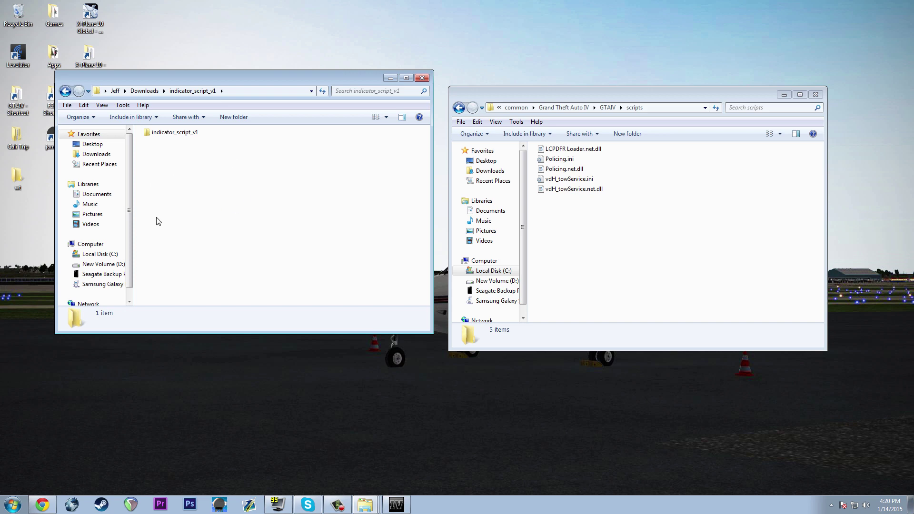
{"action": "double_click", "coordinate": [174, 136]}
{"action": "left_click", "coordinate": [577, 234]}
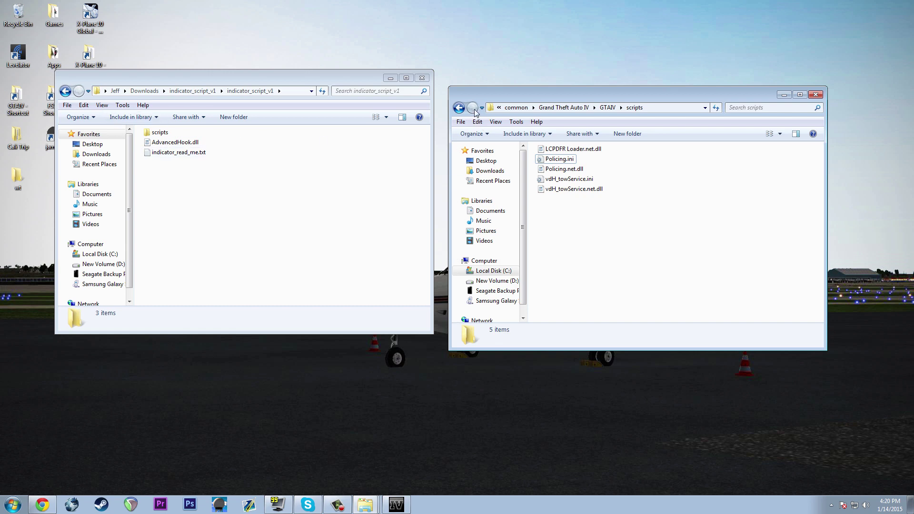
{"action": "left_click", "coordinate": [459, 107]}
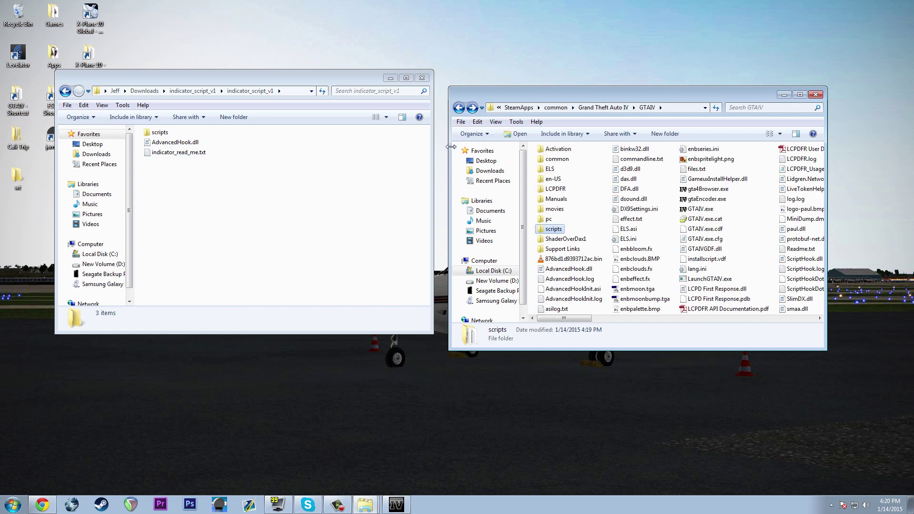
{"action": "left_click", "coordinate": [285, 226]}
{"action": "left_click_drag", "start_coordinate": [222, 191], "coordinate": [147, 138]}
{"action": "left_click", "coordinate": [248, 203]}
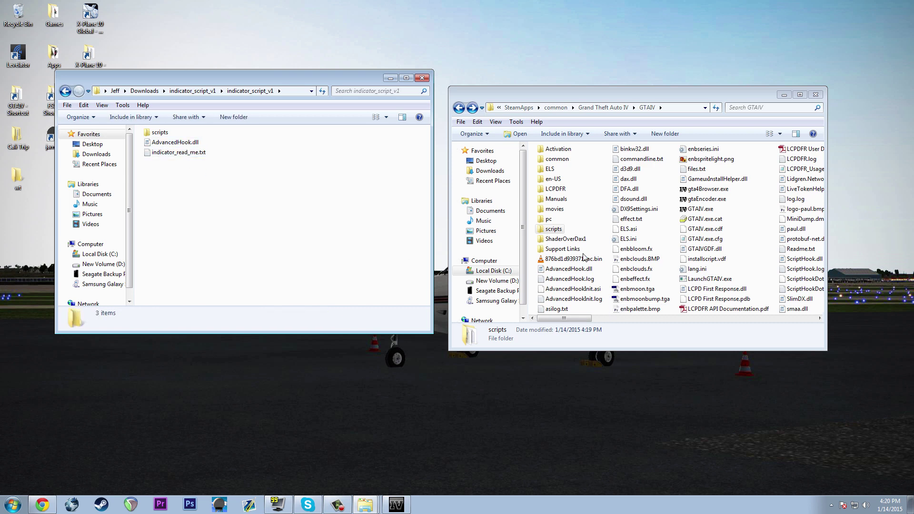
{"action": "left_click", "coordinate": [580, 269]}
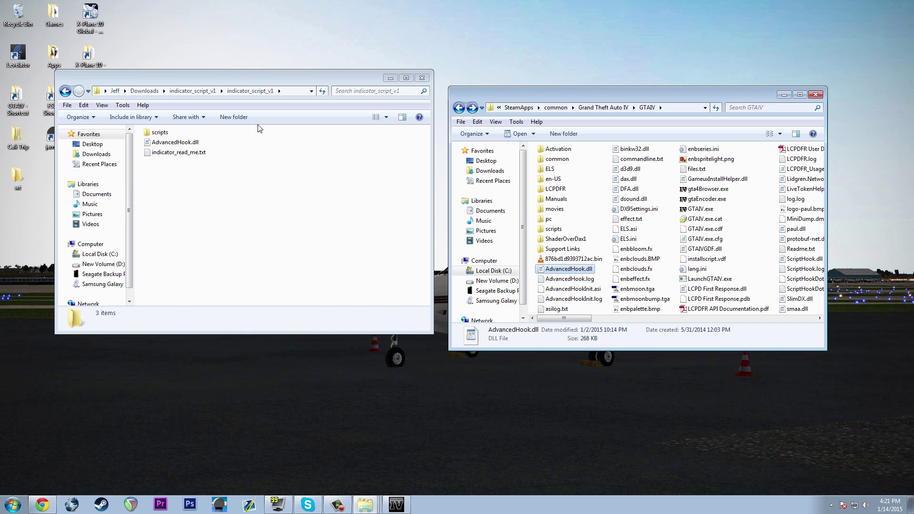
{"action": "left_click", "coordinate": [181, 144]}
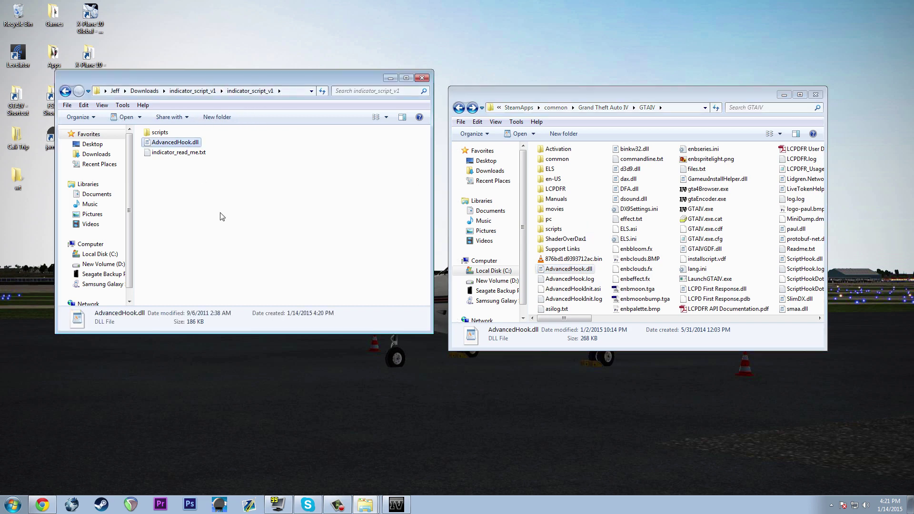
{"action": "left_click", "coordinate": [341, 236]}
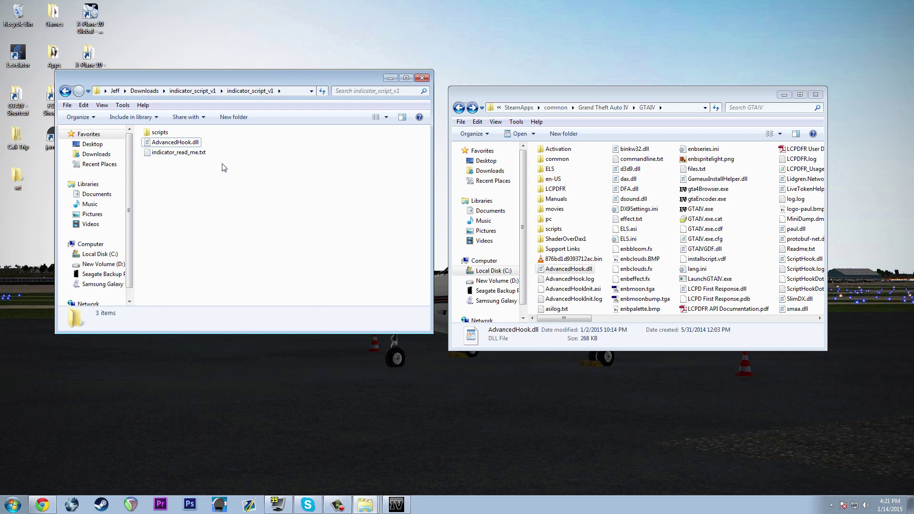
Step: Read the indicator readme, then copy indicator.ini and indicator.net.dll from its scripts subfolder
{"action": "double_click", "coordinate": [193, 155]}
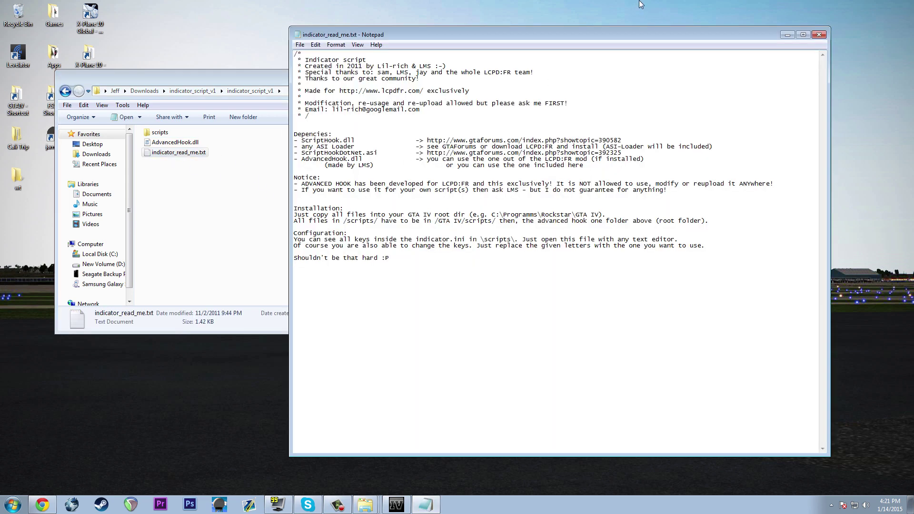
{"action": "left_click", "coordinate": [818, 34]}
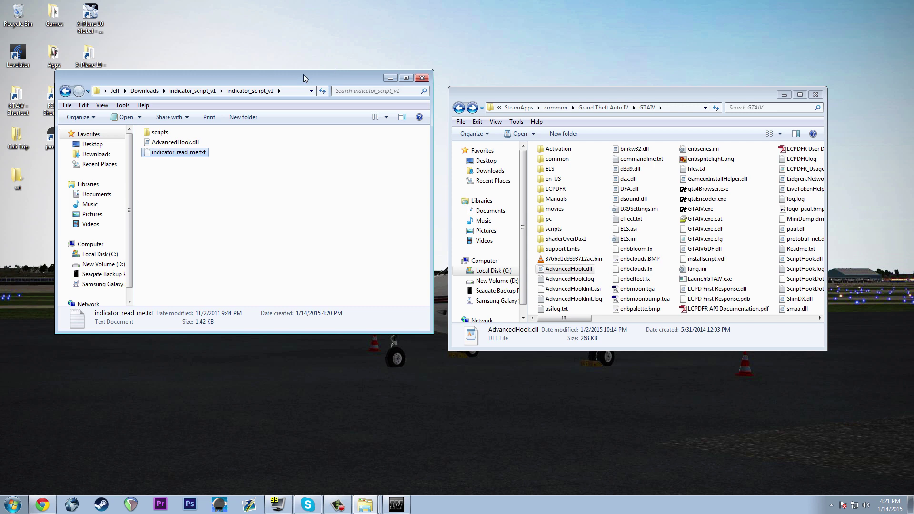
{"action": "double_click", "coordinate": [160, 132]}
{"action": "left_click_drag", "start_coordinate": [204, 174], "coordinate": [177, 140]}
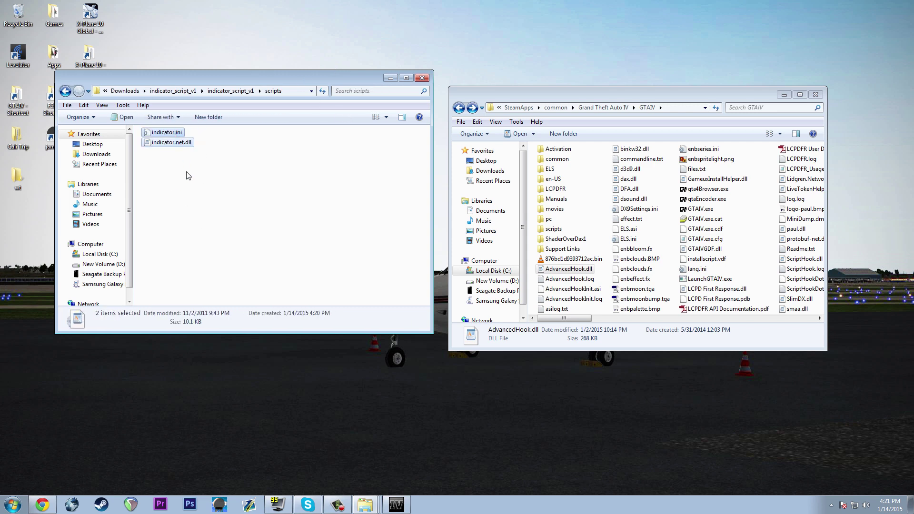
{"action": "right_click", "coordinate": [169, 133]}
{"action": "left_click", "coordinate": [203, 192]}
Step: Paste the indicator files into GTAIV\scripts, review indicator.ini, and return to the browser
{"action": "double_click", "coordinate": [552, 230]}
{"action": "right_click", "coordinate": [598, 229]}
{"action": "left_click", "coordinate": [639, 309]}
{"action": "double_click", "coordinate": [560, 149]}
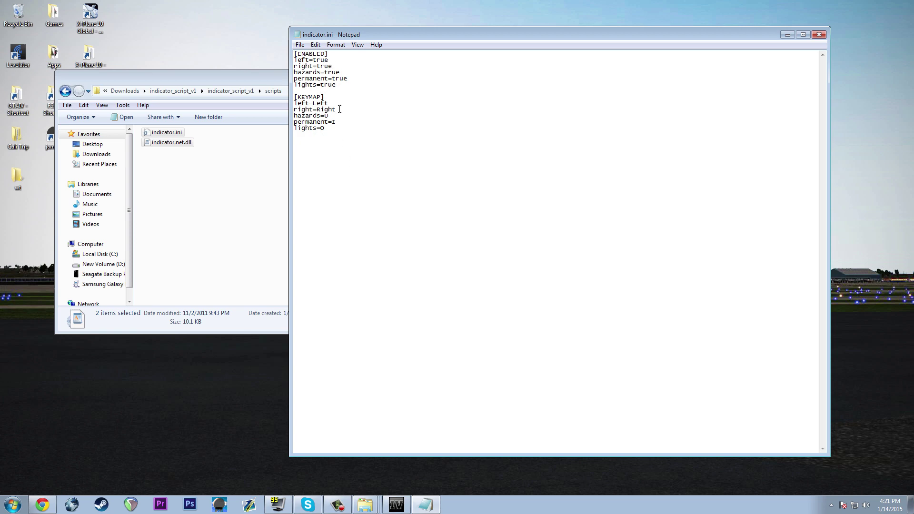
{"action": "left_click", "coordinate": [823, 35]}
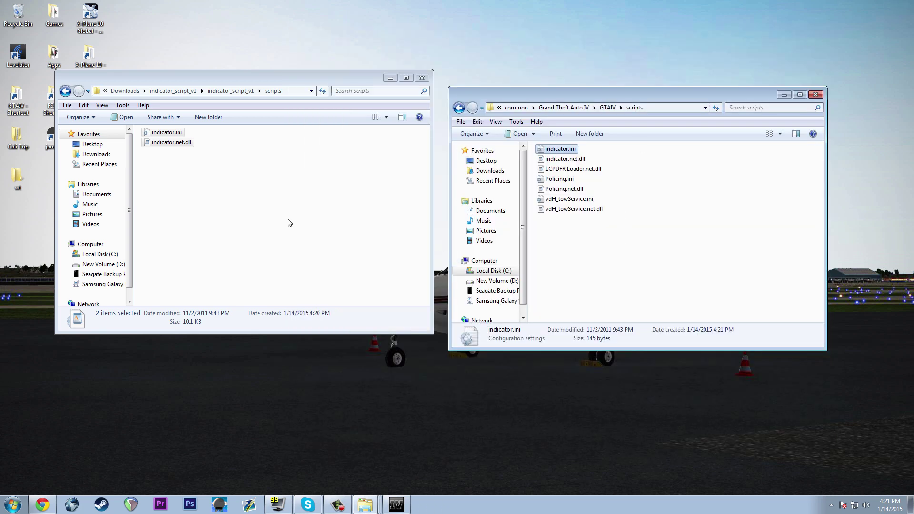
{"action": "left_click", "coordinate": [42, 504]}
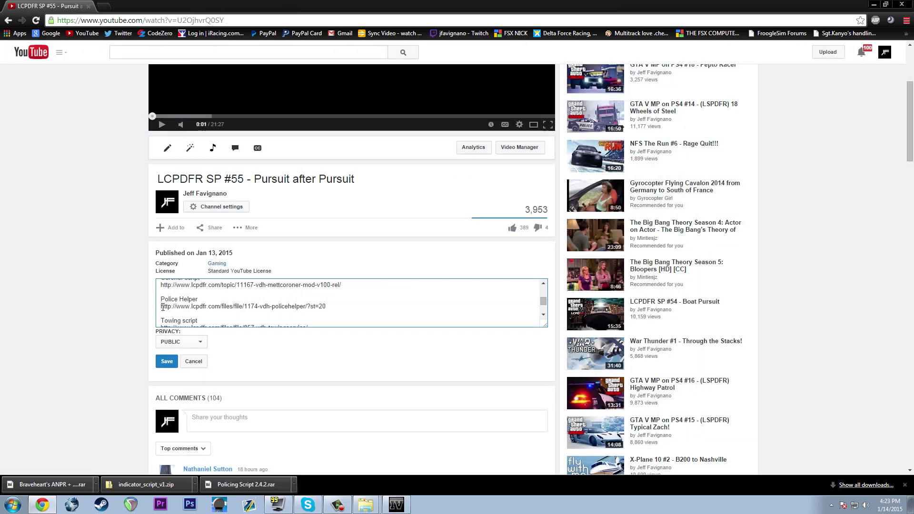
Step: Copy the Police Helper link from the description and load it in a new tab
{"action": "left_click_drag", "start_coordinate": [162, 307], "coordinate": [328, 309]}
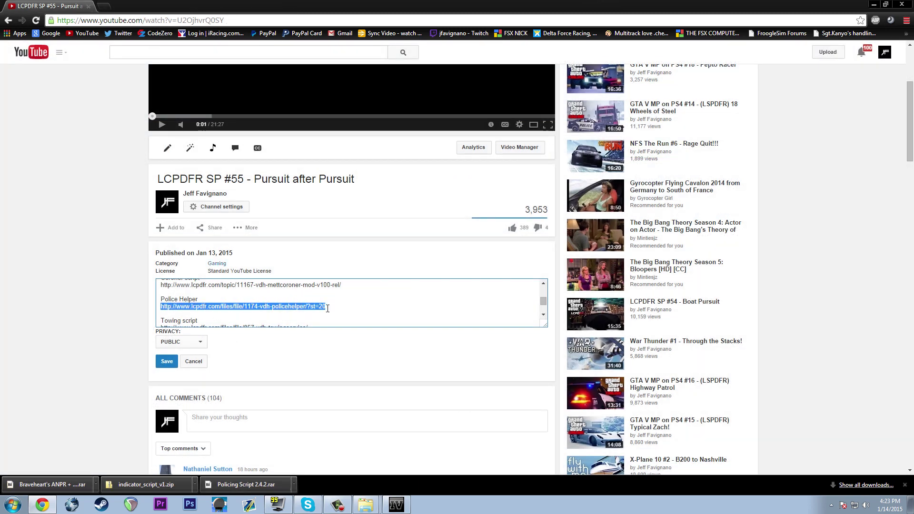
{"action": "right_click", "coordinate": [325, 308]}
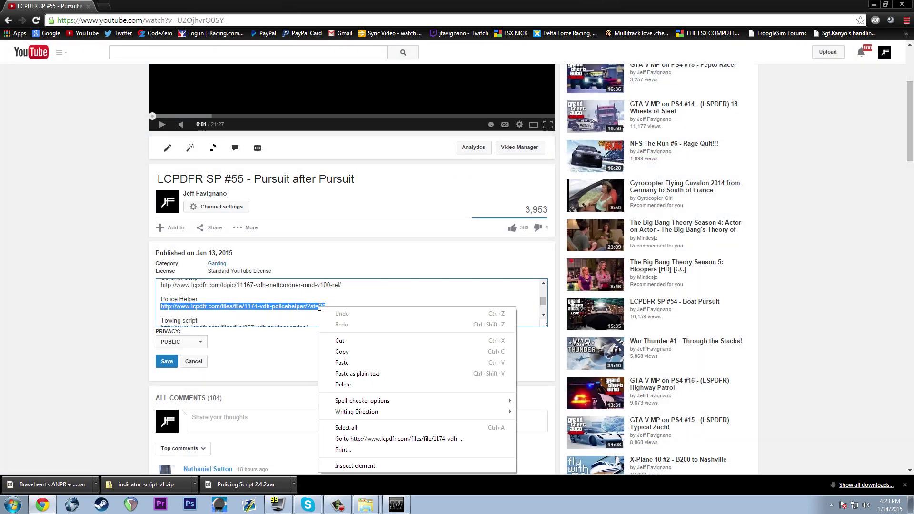
{"action": "left_click", "coordinate": [352, 352]}
{"action": "left_click", "coordinate": [103, 7]}
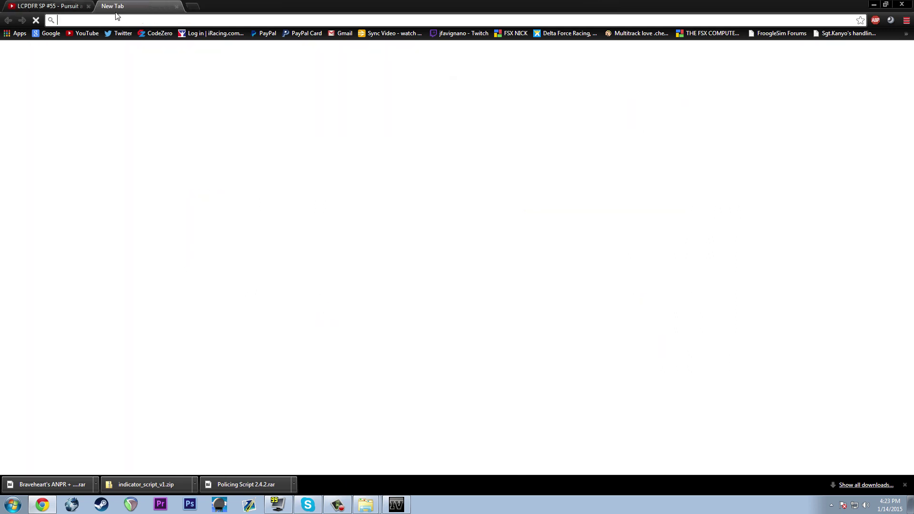
{"action": "right_click", "coordinate": [118, 21]}
{"action": "left_click", "coordinate": [156, 75]}
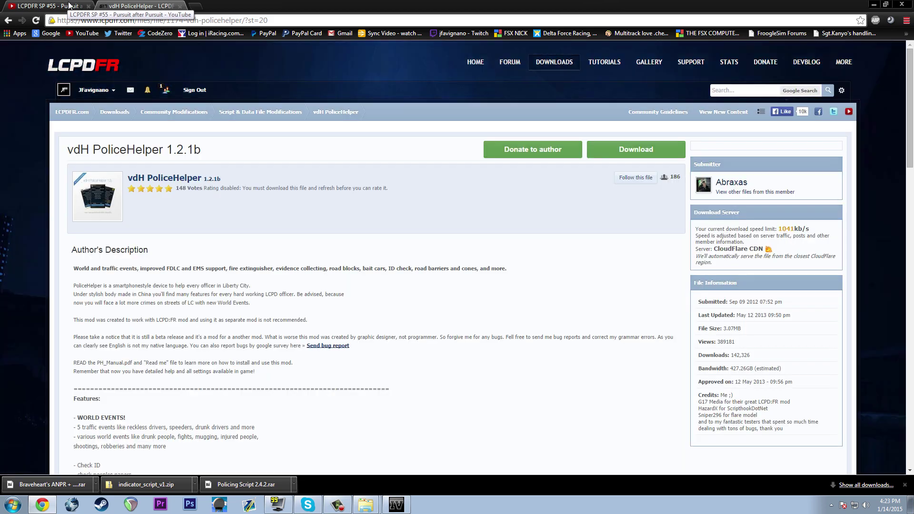
Step: Download vdH_PoliceHelper_1.2.1b.zip and bring up the Downloads and GTAIV folder windows
{"action": "left_click", "coordinate": [643, 149]}
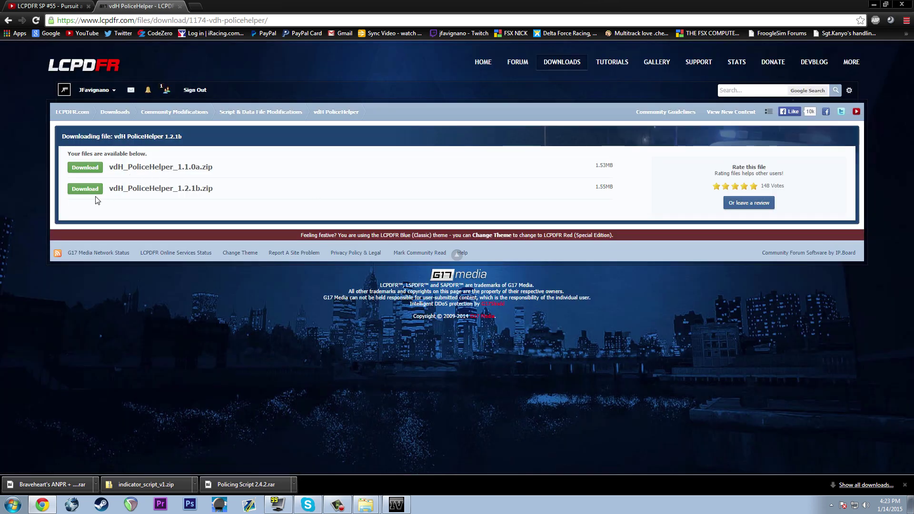
{"action": "left_click", "coordinate": [85, 188]}
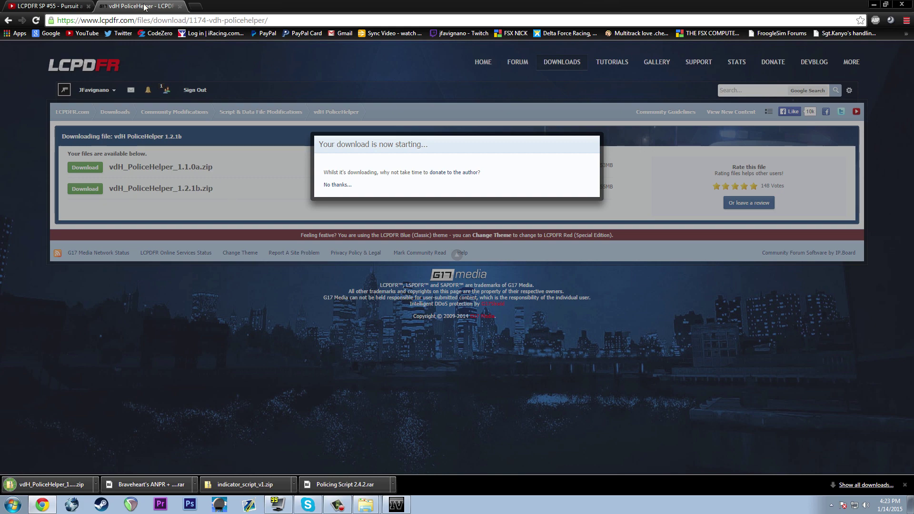
{"action": "mouse_move", "coordinate": [360, 505]}
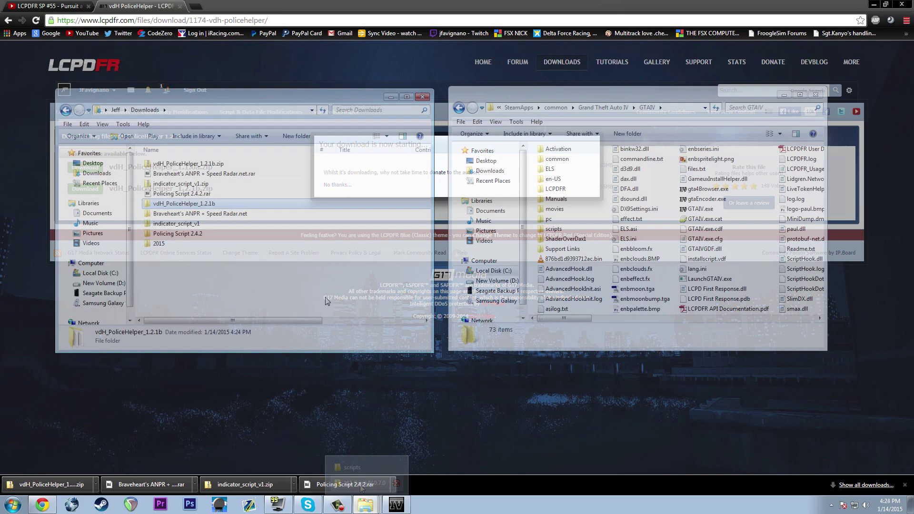
{"action": "left_click", "coordinate": [361, 486]}
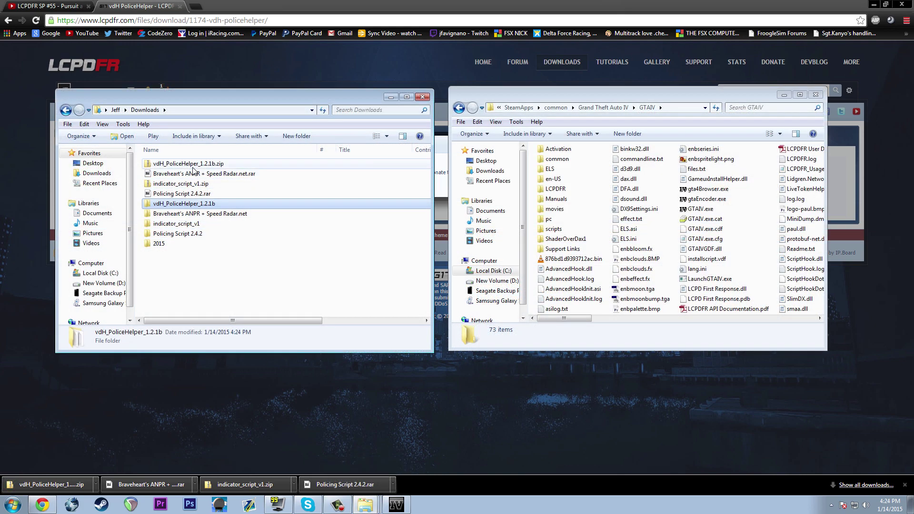
Step: Open the vdH_PoliceHelper_1.2.1b folder and read the install step in PH_ReadMe.txt
{"action": "double_click", "coordinate": [200, 205]}
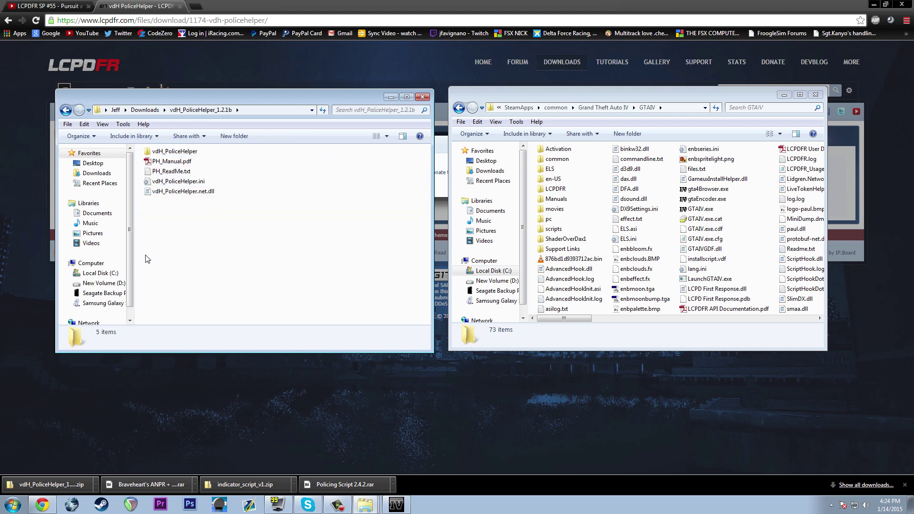
{"action": "double_click", "coordinate": [177, 171]}
{"action": "scroll", "coordinate": [637, 353], "scroll_direction": "down", "scroll_amount": 6}
{"action": "left_click_drag", "start_coordinate": [317, 322], "coordinate": [480, 325]}
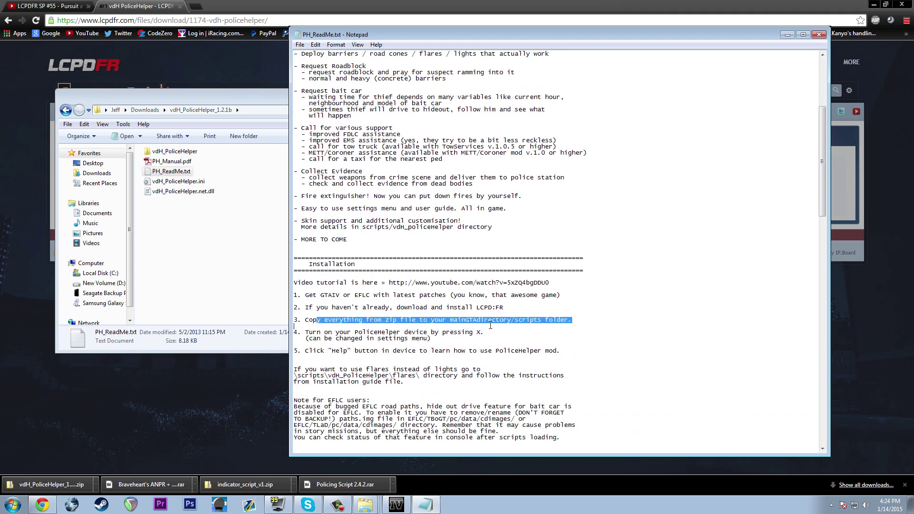
{"action": "left_click", "coordinate": [570, 323]}
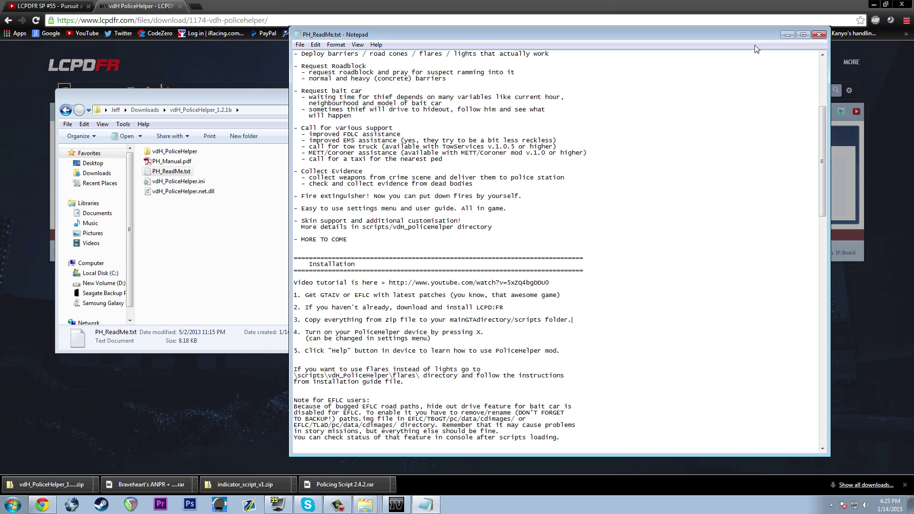
{"action": "left_click", "coordinate": [819, 34]}
Step: Copy all five vdH PoliceHelper files and paste them into the GTAIV scripts folder
{"action": "double_click", "coordinate": [554, 230]}
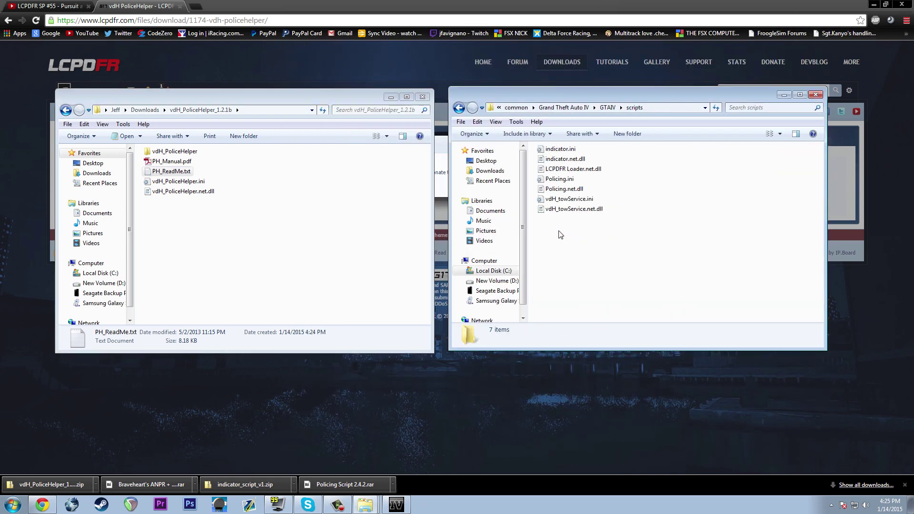
{"action": "left_click_drag", "start_coordinate": [321, 286], "coordinate": [168, 154]}
{"action": "right_click", "coordinate": [168, 153]}
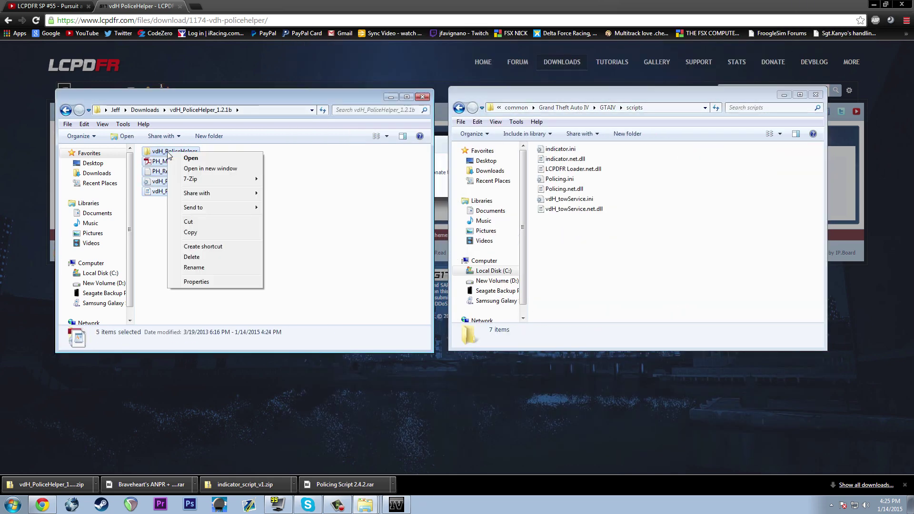
{"action": "left_click", "coordinate": [206, 236]}
{"action": "right_click", "coordinate": [616, 265]}
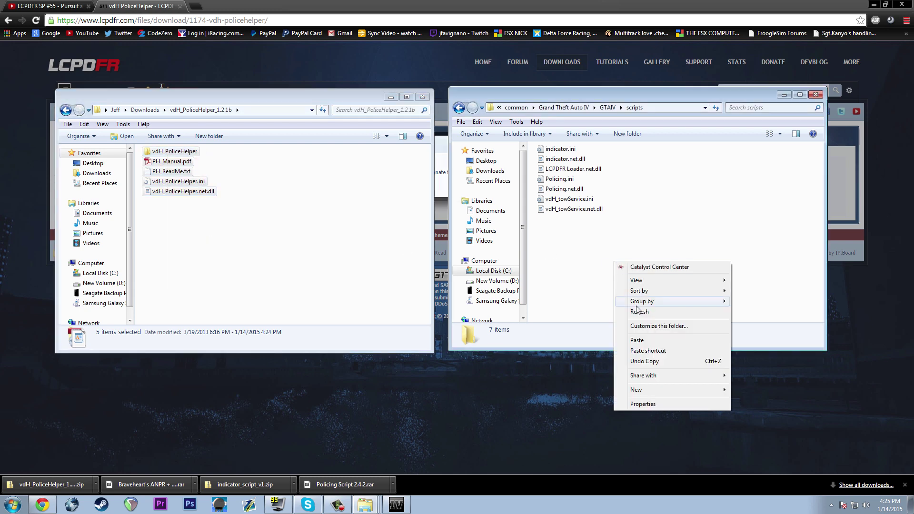
{"action": "left_click", "coordinate": [647, 337]}
{"action": "left_click", "coordinate": [674, 270]}
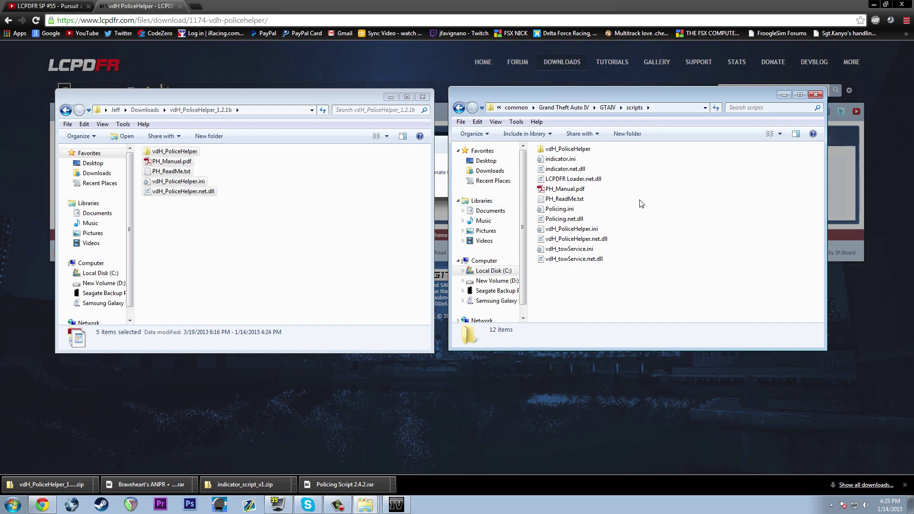
Step: Review the vdH_PoliceHelper.ini settings, then return to the YouTube video in Chrome
{"action": "double_click", "coordinate": [591, 229]}
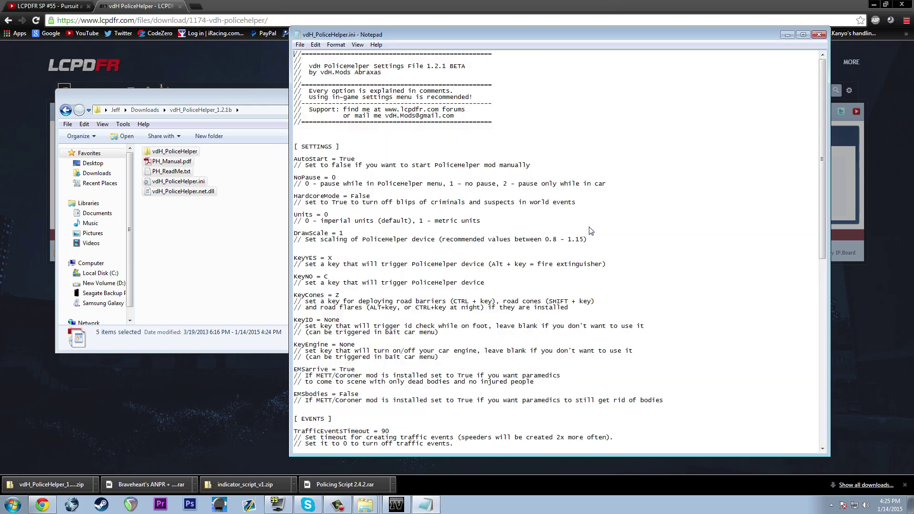
{"action": "scroll", "coordinate": [540, 259], "scroll_direction": "down", "scroll_amount": 11}
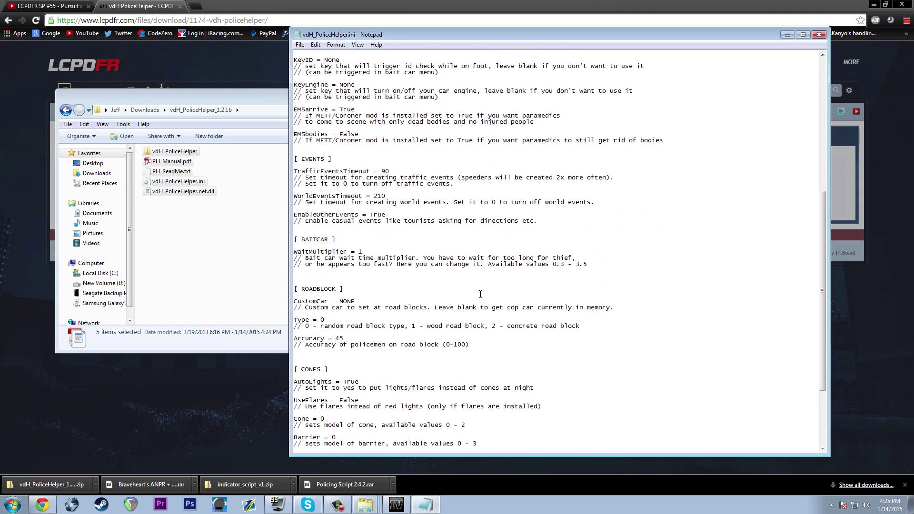
{"action": "scroll", "coordinate": [480, 294], "scroll_direction": "up", "scroll_amount": 9}
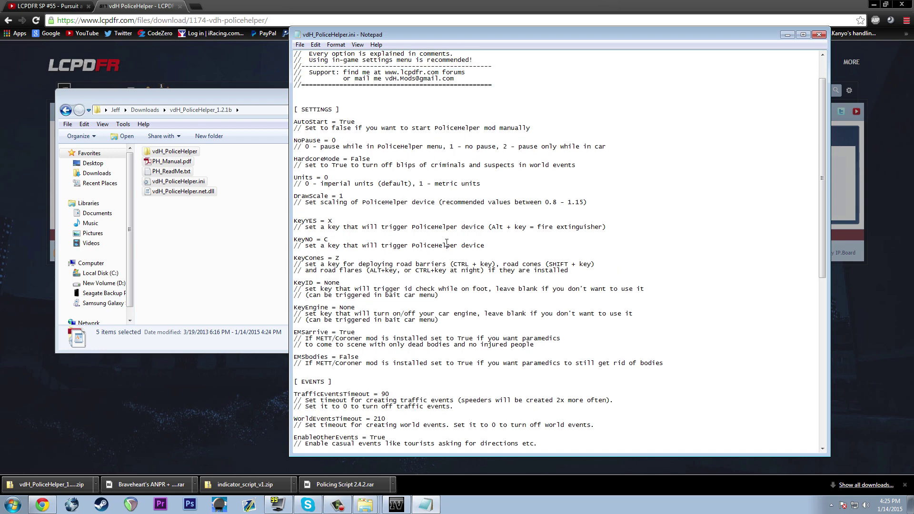
{"action": "scroll", "coordinate": [446, 245], "scroll_direction": "down", "scroll_amount": 15}
{"action": "scroll", "coordinate": [466, 263], "scroll_direction": "up", "scroll_amount": 10}
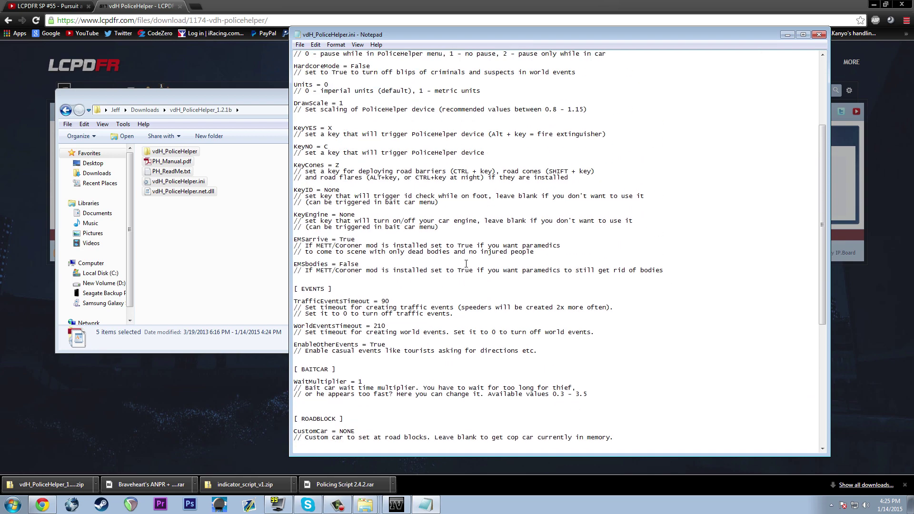
{"action": "scroll", "coordinate": [466, 263], "scroll_direction": "up", "scroll_amount": 7}
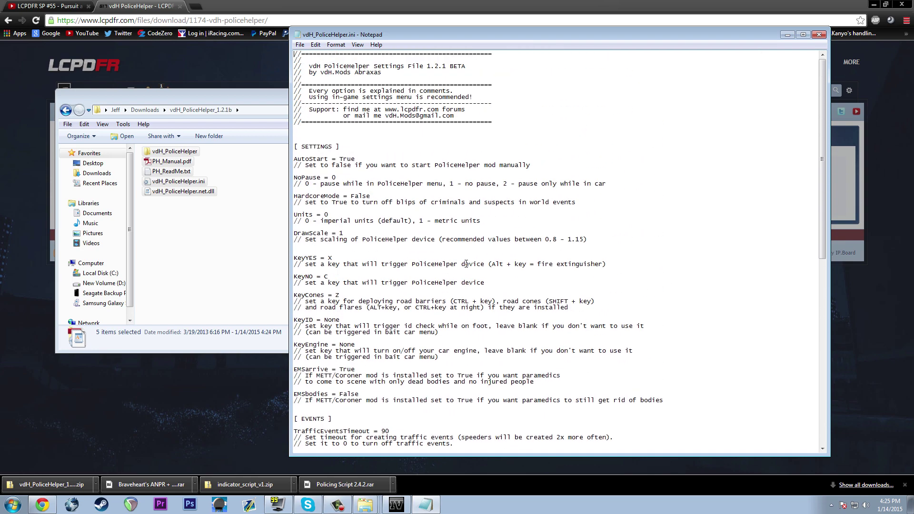
{"action": "left_click", "coordinate": [818, 34]}
{"action": "left_click", "coordinate": [269, 217]}
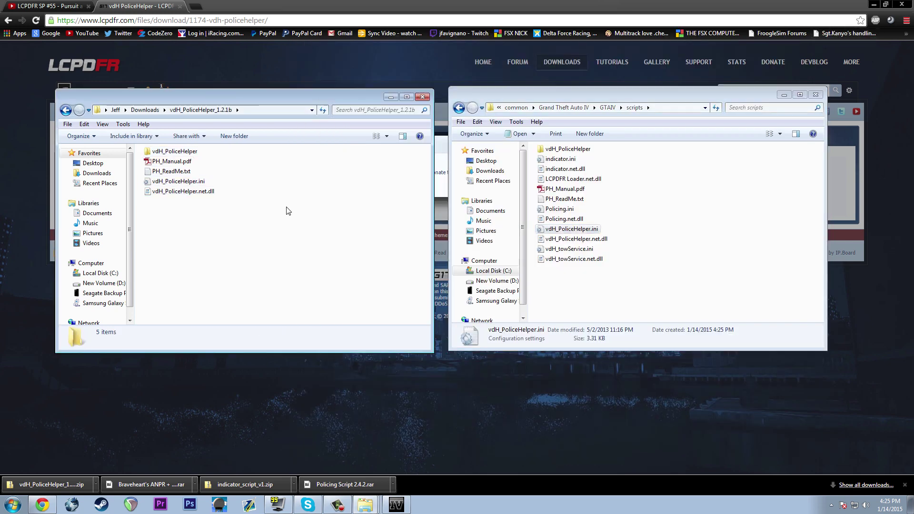
{"action": "left_click", "coordinate": [65, 7]}
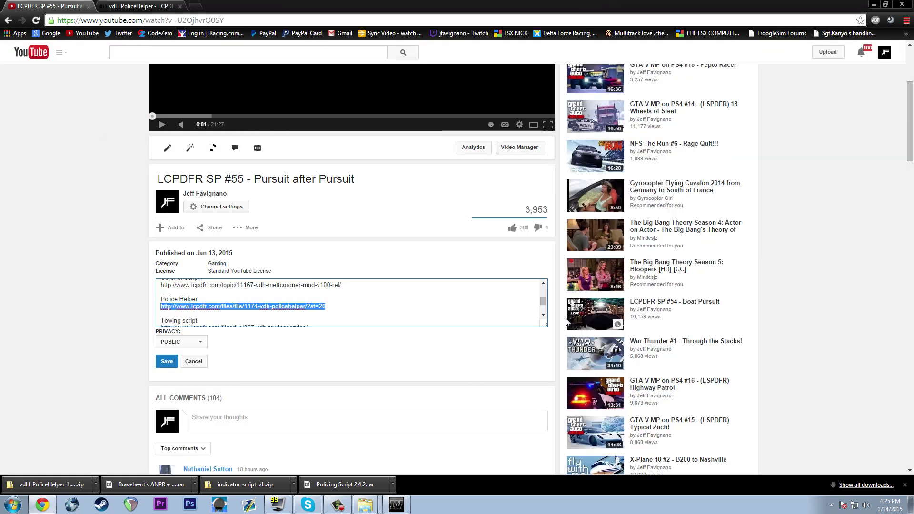
Step: Copy the Chikamru Real Traffic link from the description and load it in a new tab
{"action": "left_click", "coordinate": [544, 315]}
{"action": "left_click", "coordinate": [544, 315]}
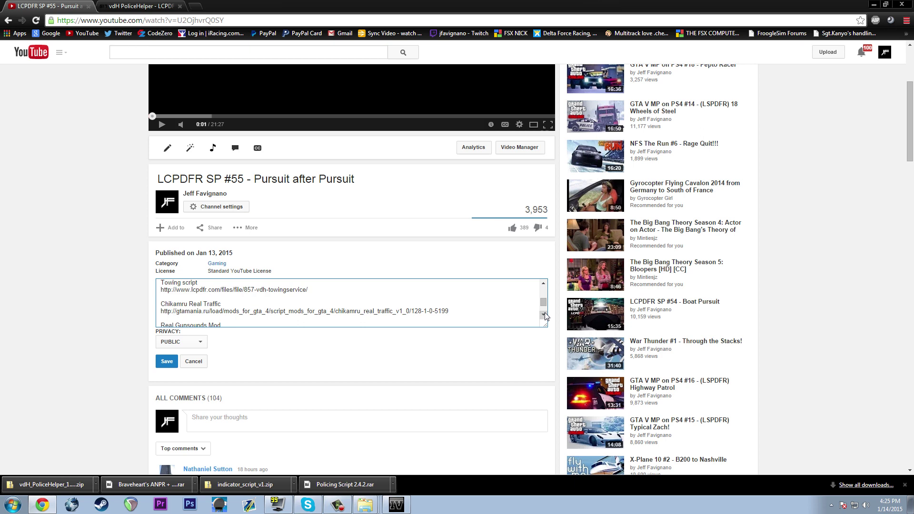
{"action": "left_click", "coordinate": [476, 312]}
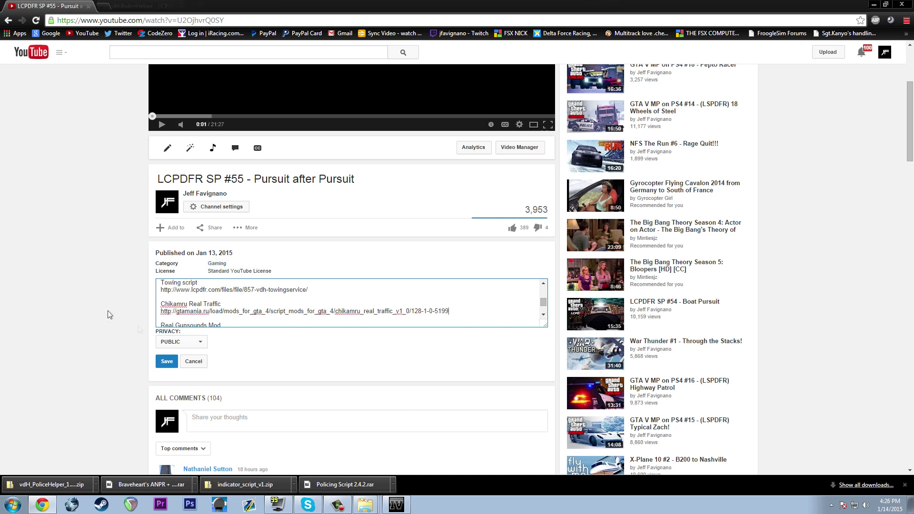
{"action": "mouse_move", "coordinate": [160, 303]}
{"action": "left_mouse_down"}
{"action": "mouse_move", "coordinate": [442, 302]}
{"action": "mouse_move", "coordinate": [469, 312]}
{"action": "mouse_move", "coordinate": [145, 311]}
{"action": "left_mouse_up"}
{"action": "right_click", "coordinate": [162, 311]}
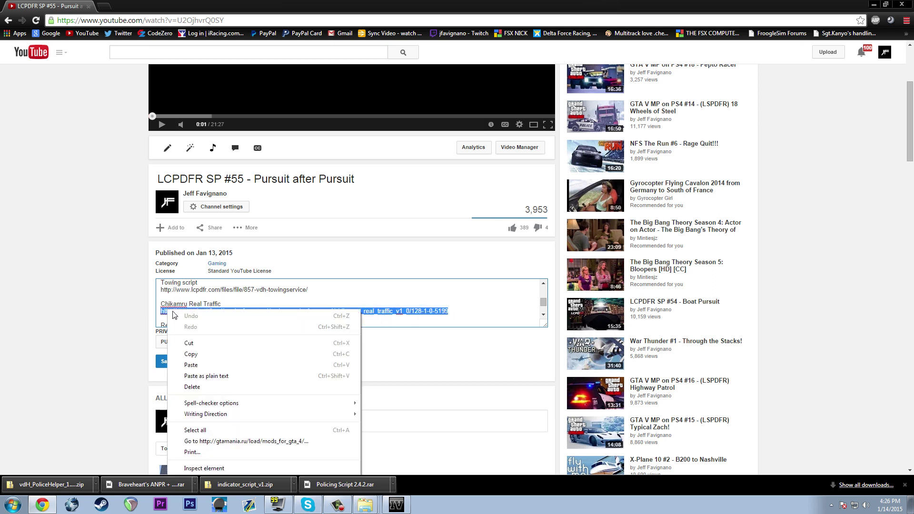
{"action": "left_click", "coordinate": [206, 357]}
{"action": "left_click", "coordinate": [107, 8]}
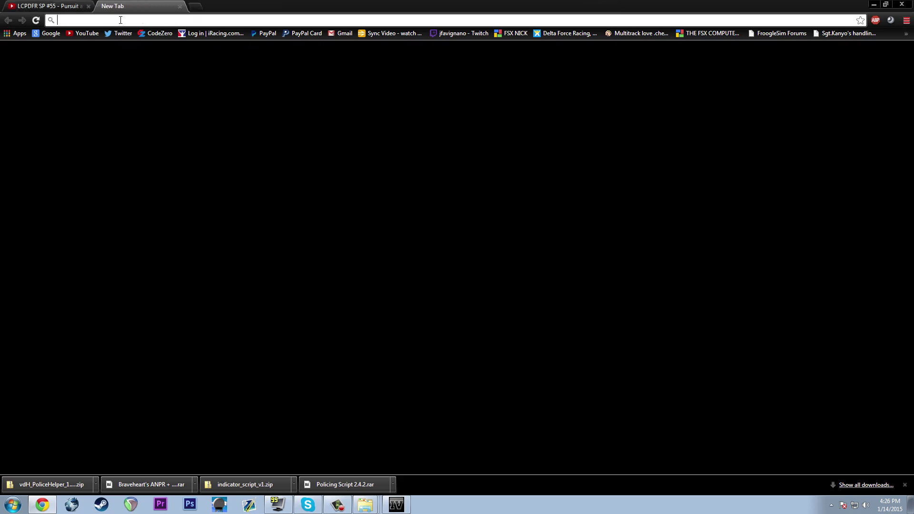
{"action": "right_click", "coordinate": [123, 20]}
{"action": "left_click", "coordinate": [157, 74]}
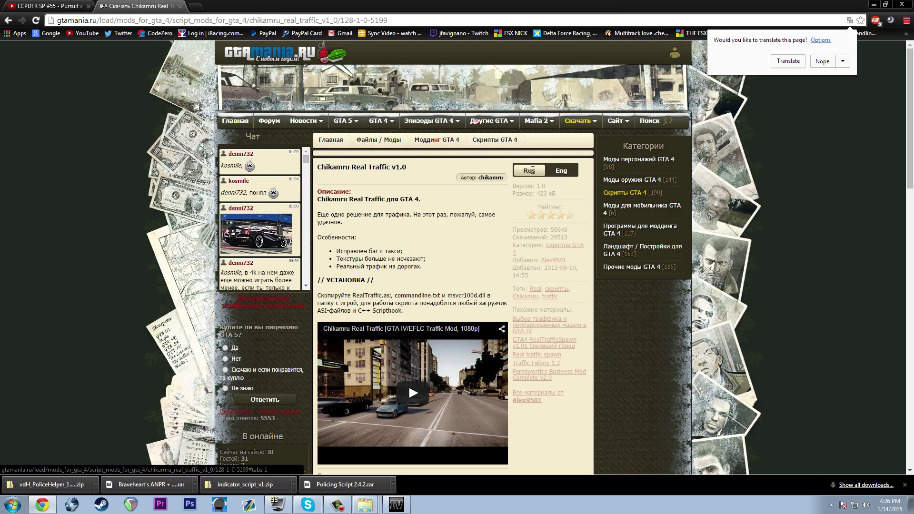
Step: Switch the gtamania page to English and download 1ChikamruRealTraffic.rar from Yandex Disk
{"action": "scroll", "coordinate": [414, 214], "scroll_direction": "down", "scroll_amount": 6}
{"action": "scroll", "coordinate": [408, 99], "scroll_direction": "up", "scroll_amount": 6}
{"action": "left_click", "coordinate": [561, 176]}
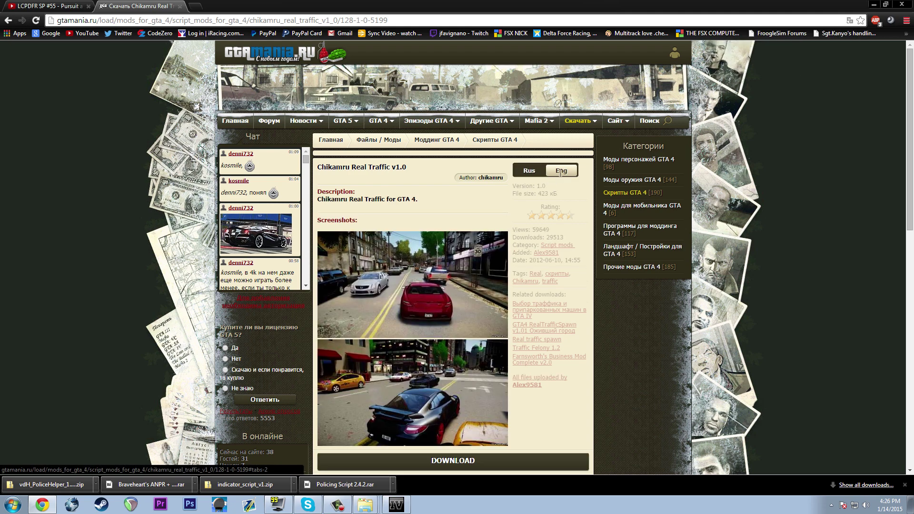
{"action": "scroll", "coordinate": [488, 191], "scroll_direction": "down", "scroll_amount": 4}
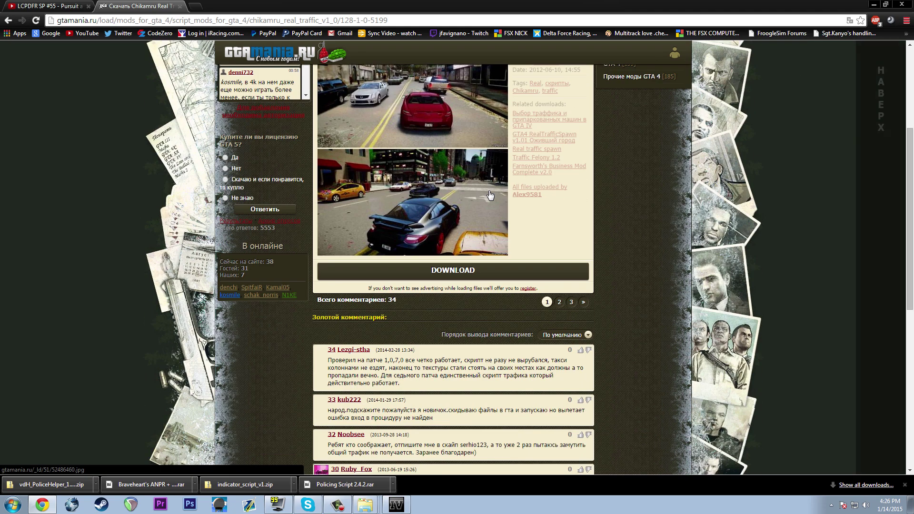
{"action": "left_click", "coordinate": [459, 271]}
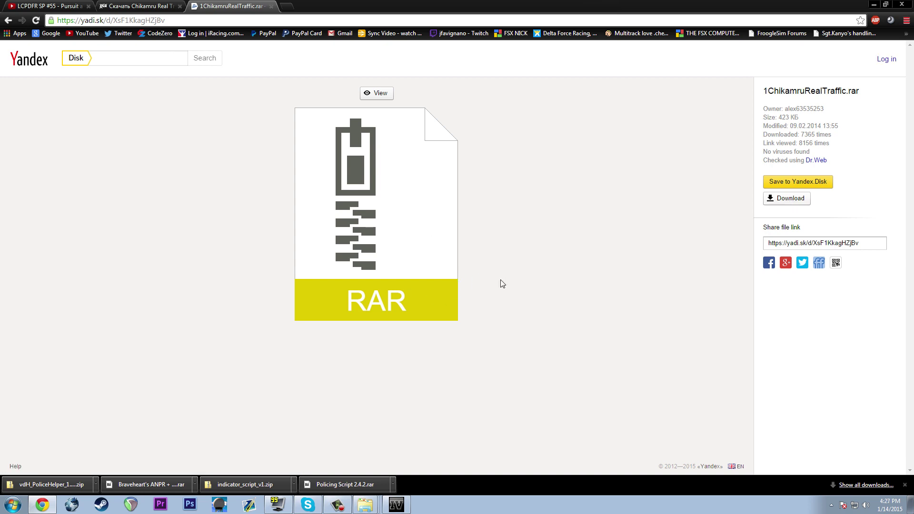
{"action": "left_click", "coordinate": [795, 200]}
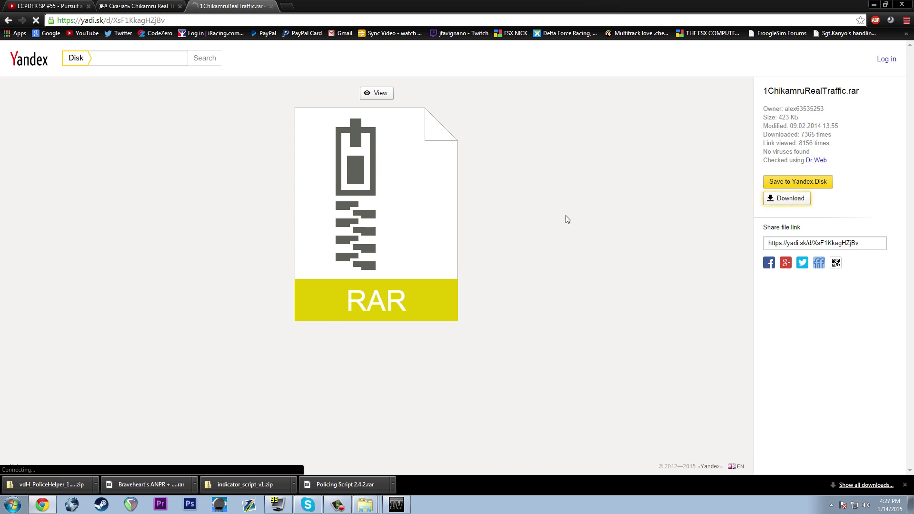